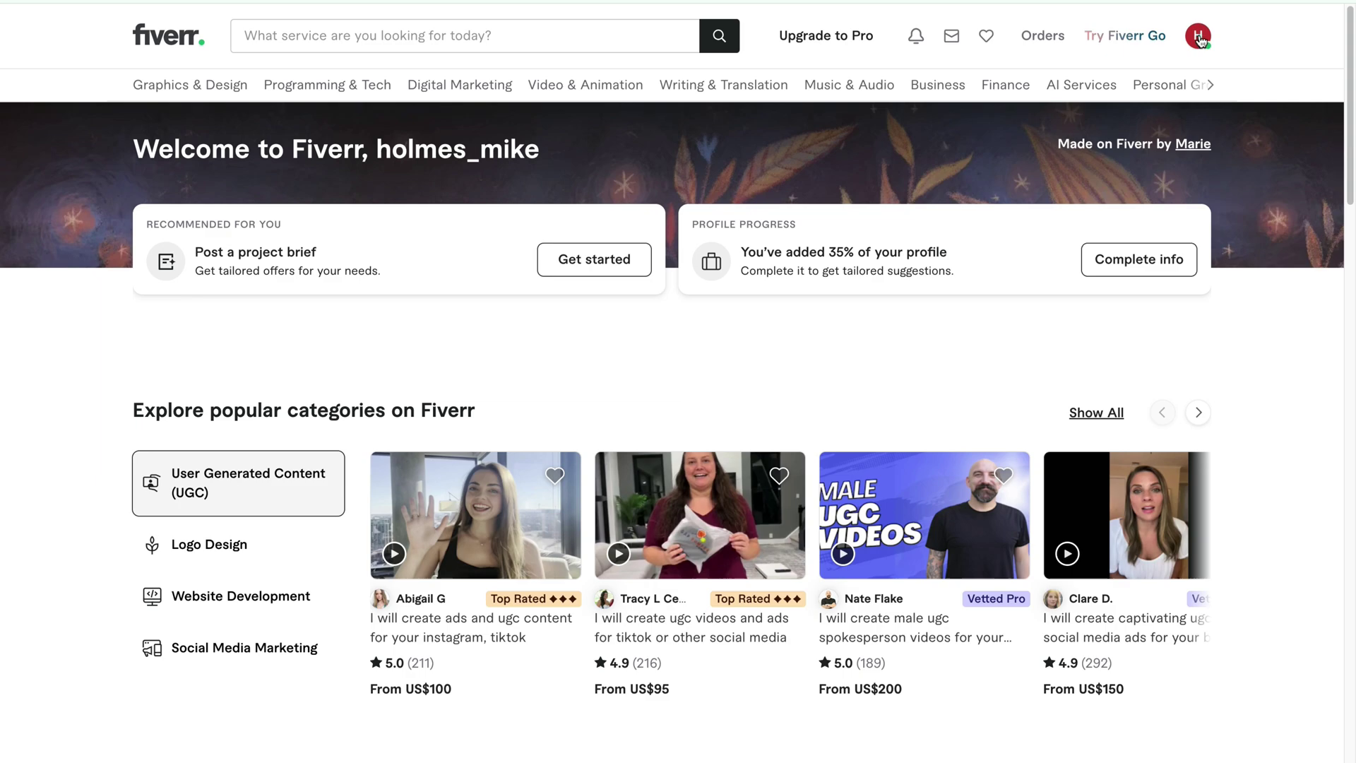
# Step: Start Become a Seller from the account menu and continue past the selling overview and profile tips
pyautogui.click(1199, 41)
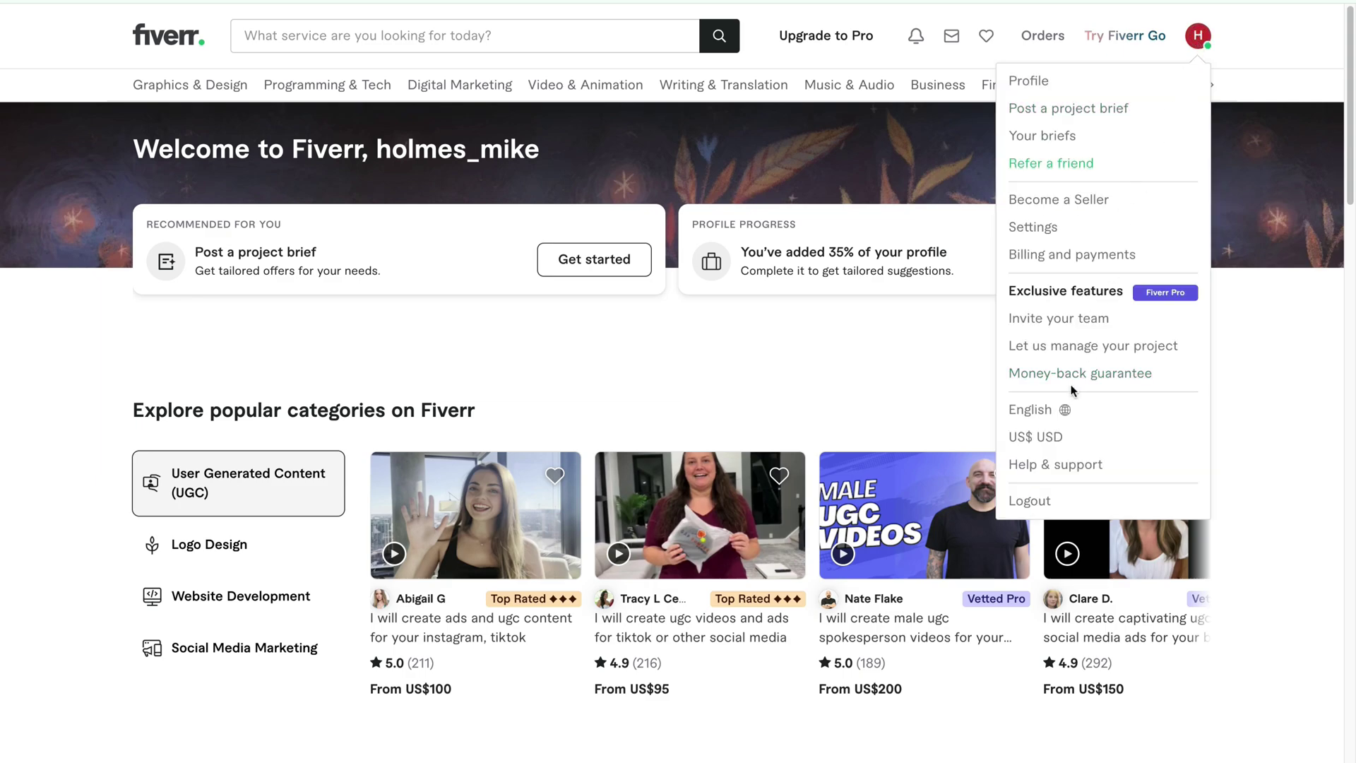
pyautogui.click(1040, 202)
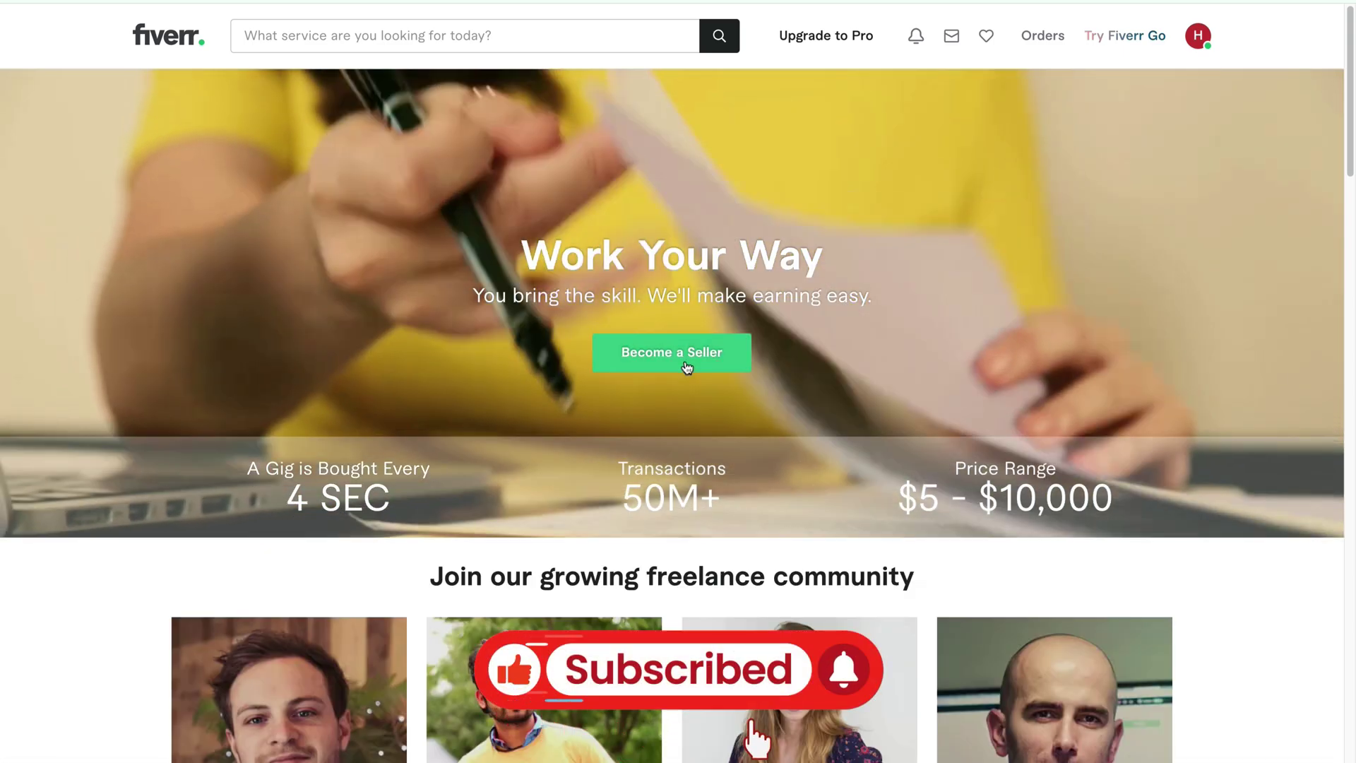
pyautogui.click(680, 357)
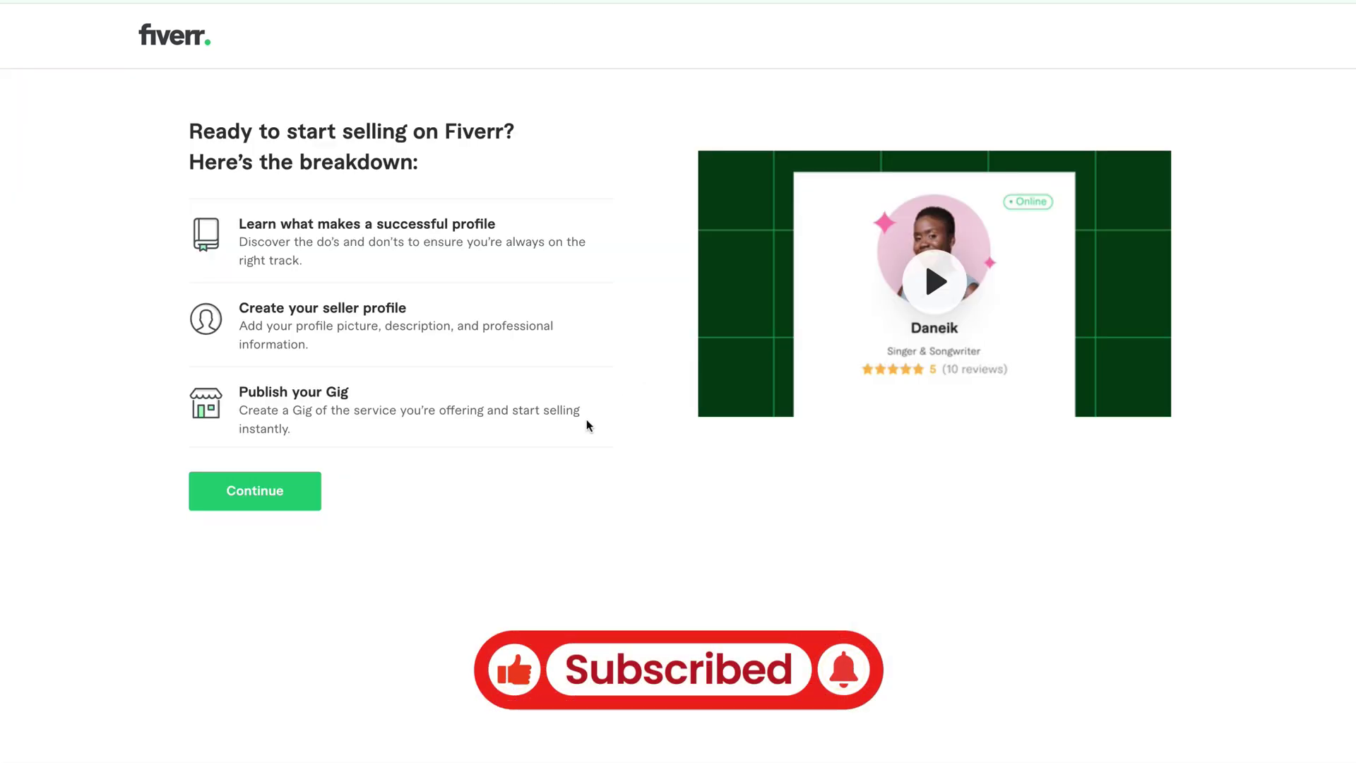
pyautogui.click(295, 507)
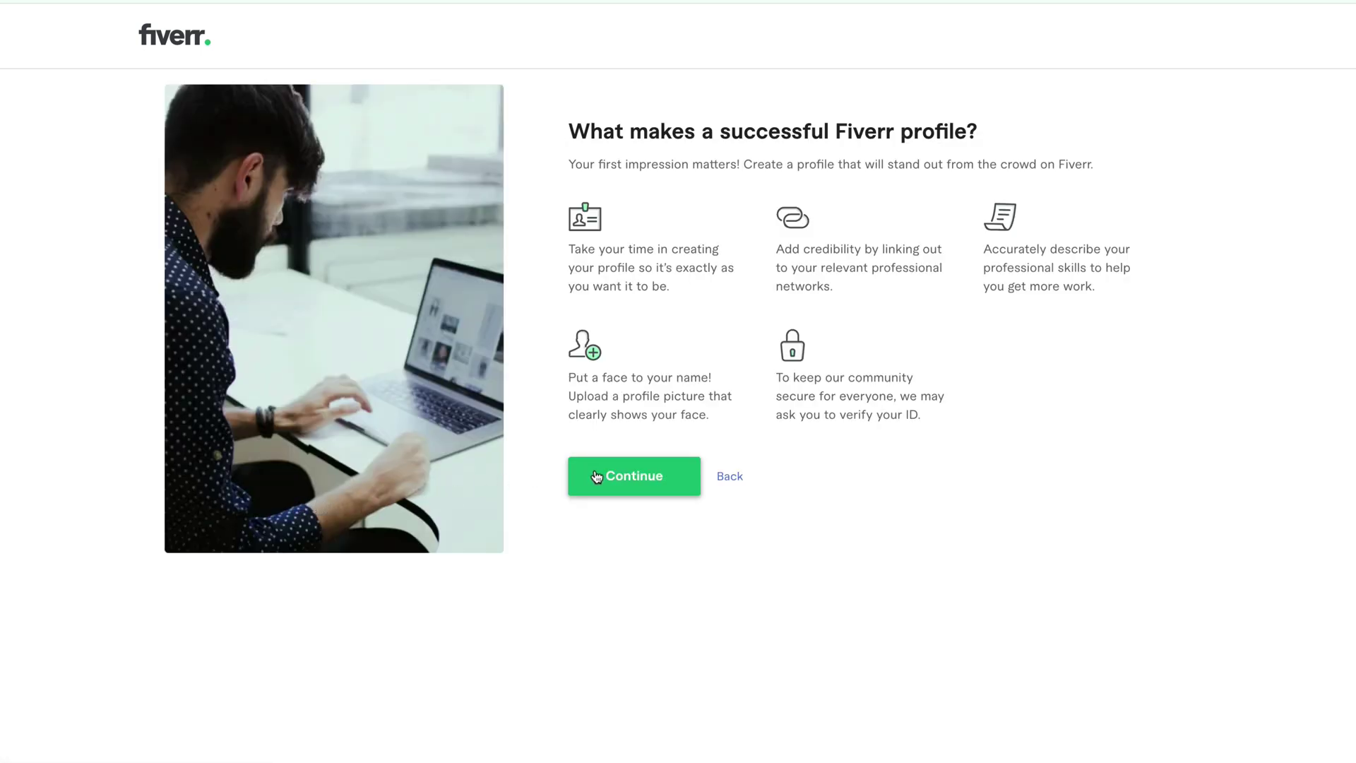
pyautogui.click(600, 474)
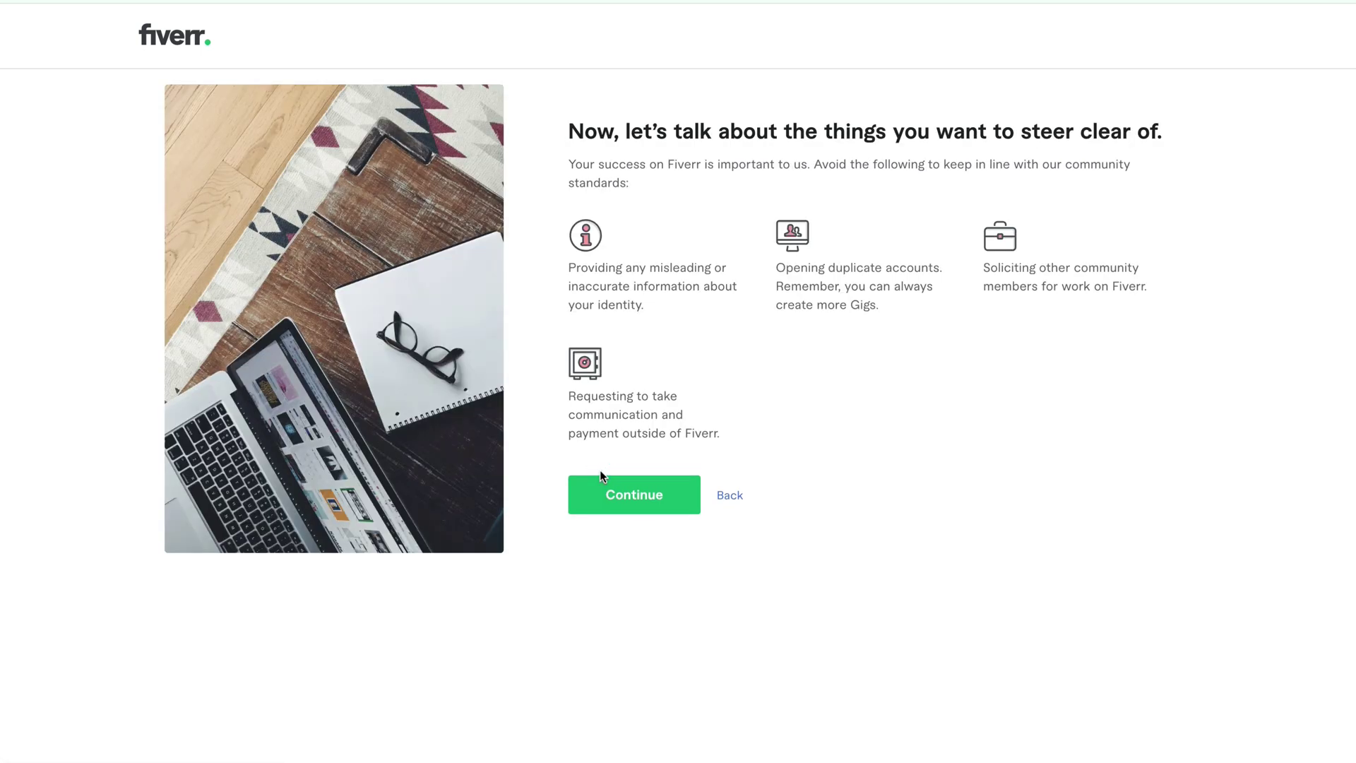
# Step: Continue past the community guidelines and enter the seller's first and last name
pyautogui.click(612, 495)
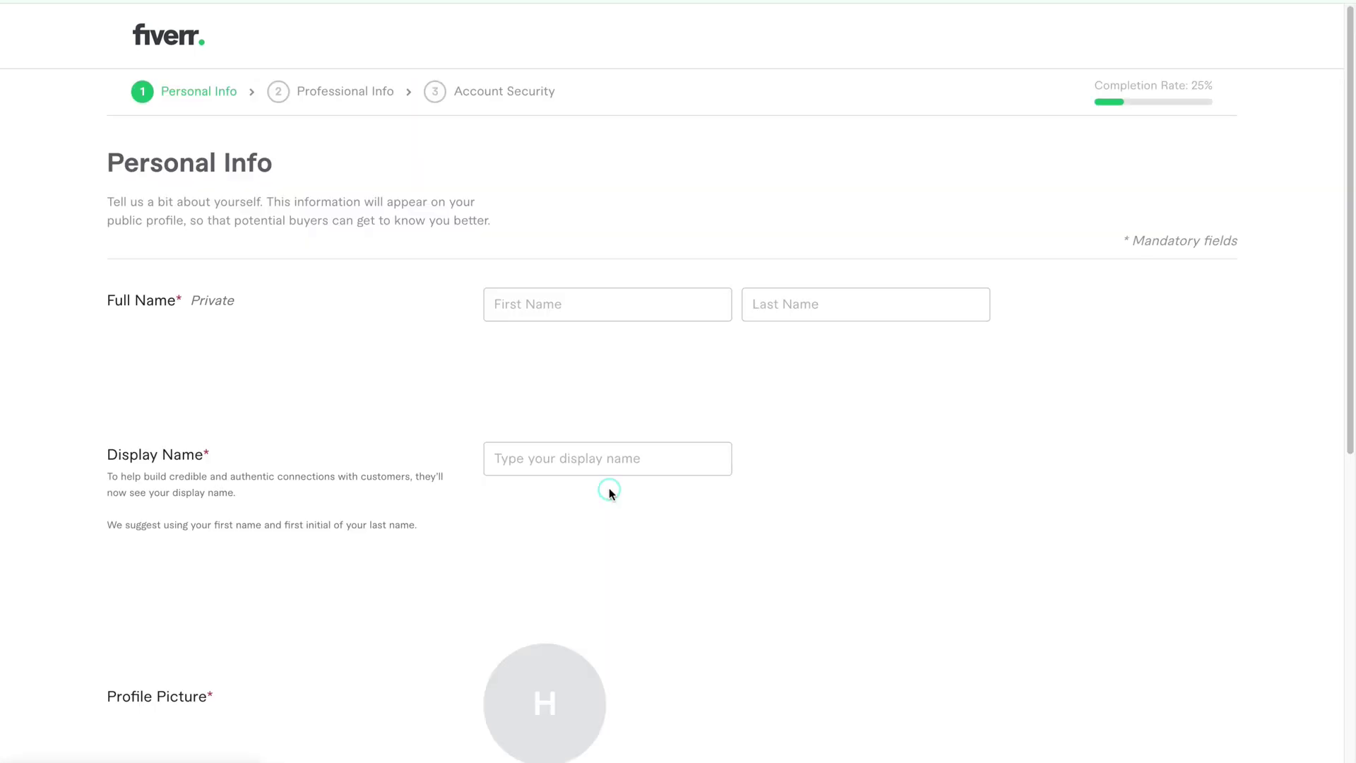
pyautogui.click(583, 302)
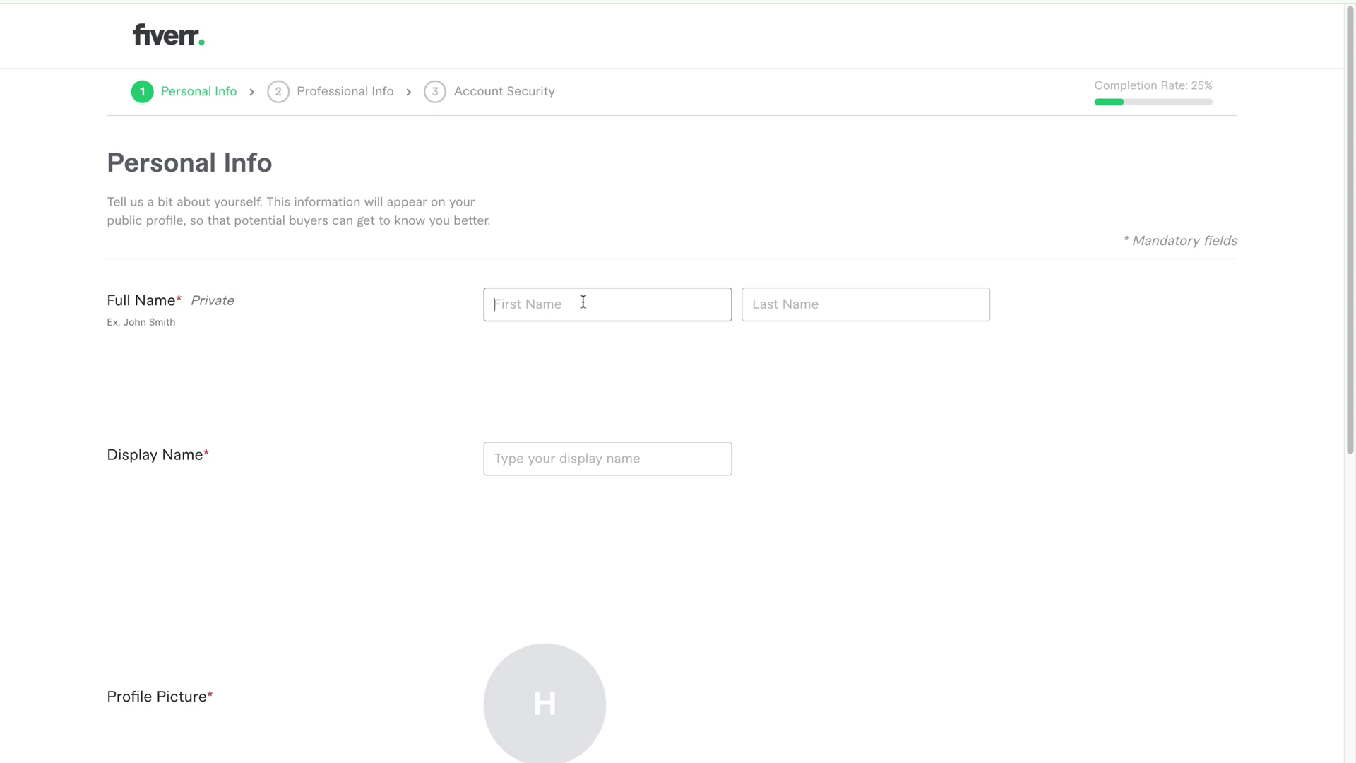
pyautogui.press('capslock')
pyautogui.write('J')
pyautogui.press('capslock')
pyautogui.write('ohn')
pyautogui.click(756, 300)
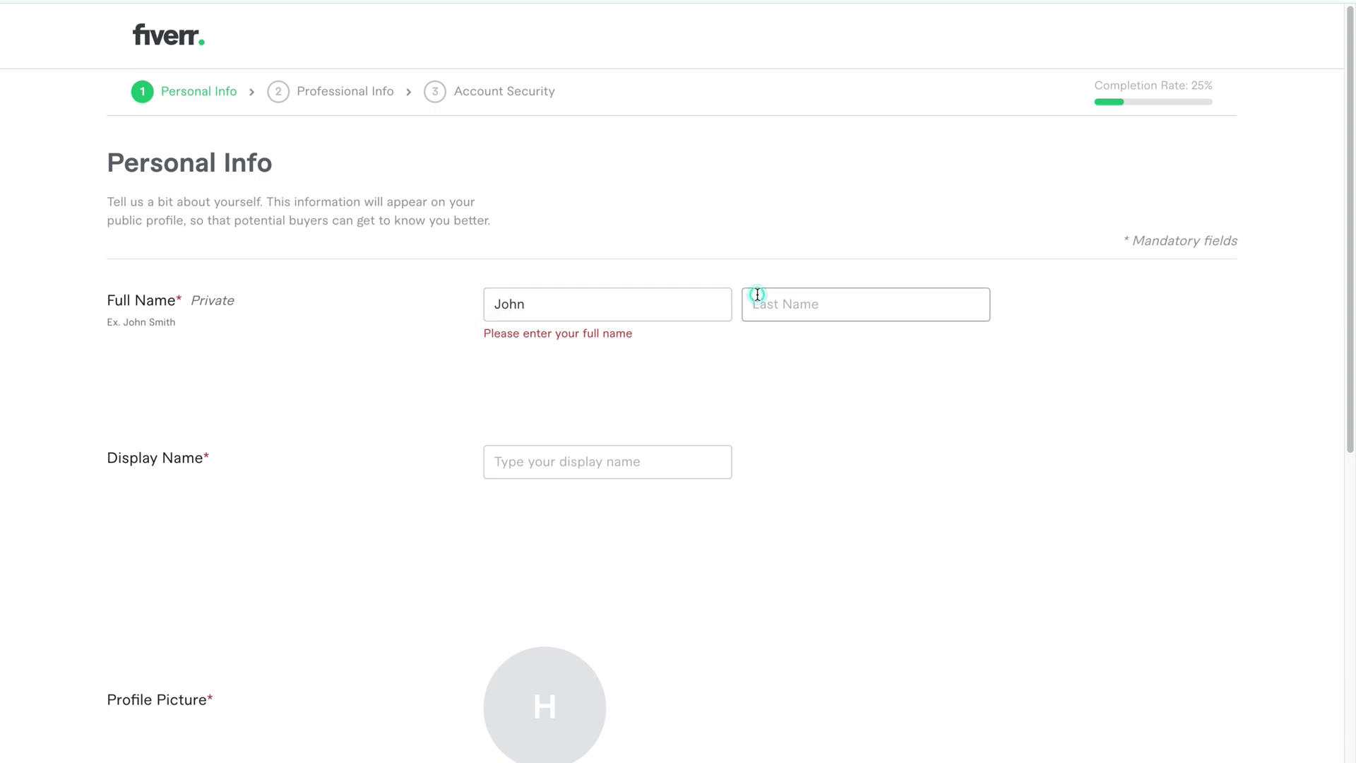
pyautogui.write('Smith')
pyautogui.click(545, 445)
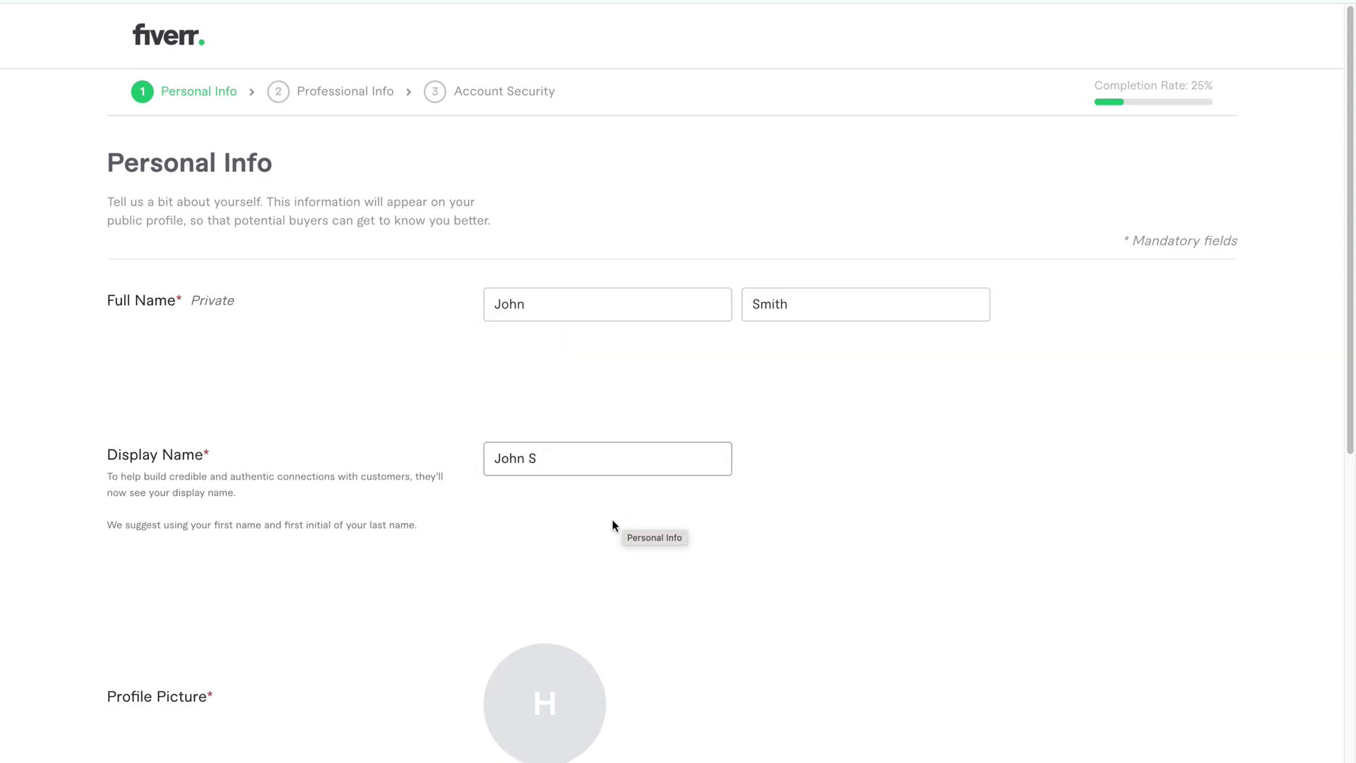
pyautogui.scroll(-4, 611, 523)
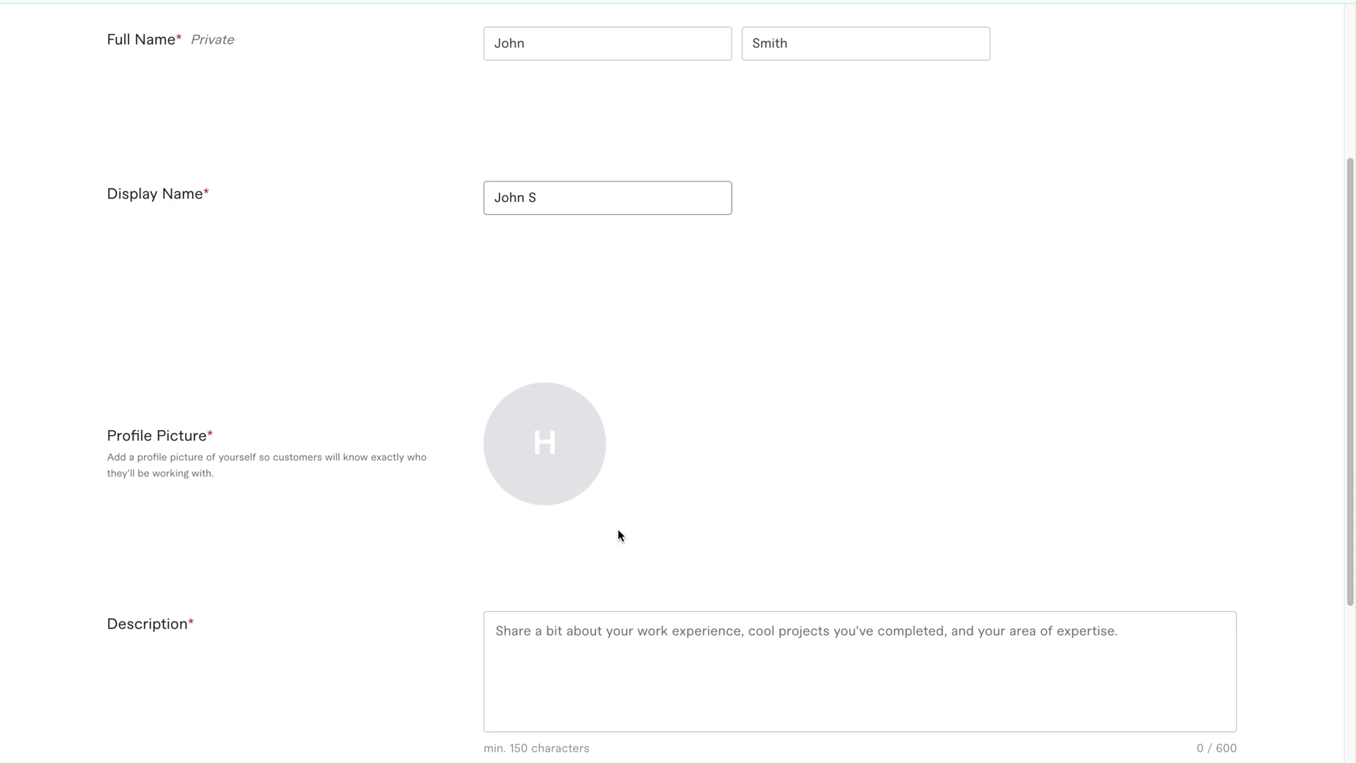
pyautogui.scroll(2, 989, 306)
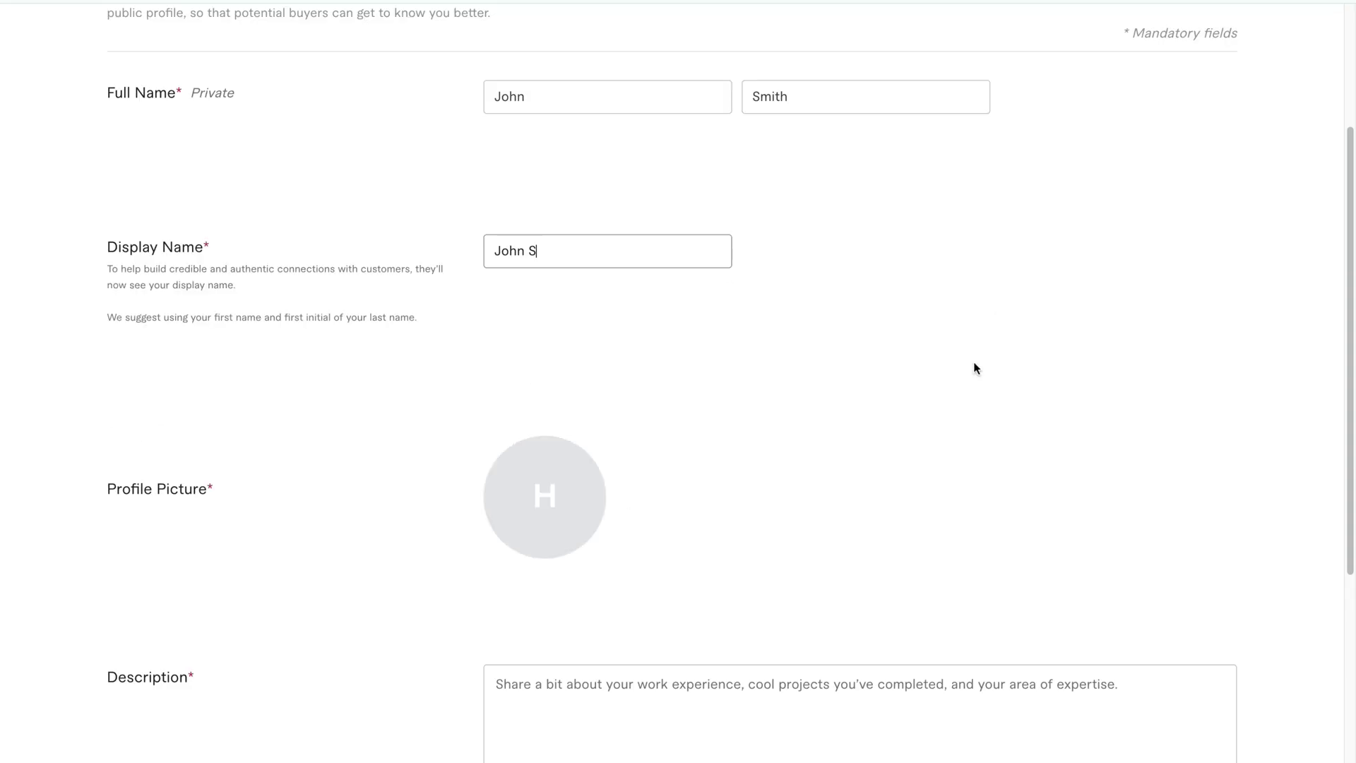
pyautogui.scroll(-1, 974, 368)
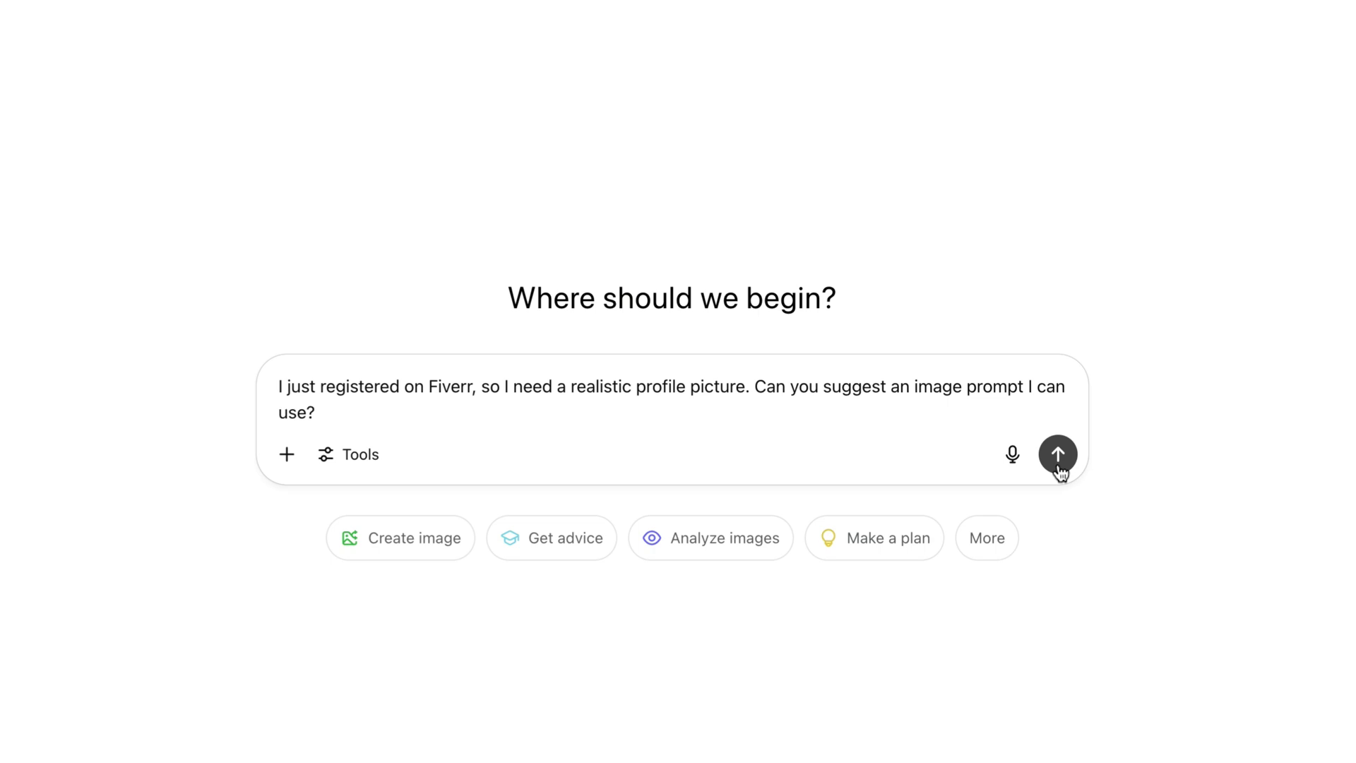
# Step: Send ChatGPT the request for a realistic profile-picture prompt
pyautogui.click(1058, 462)
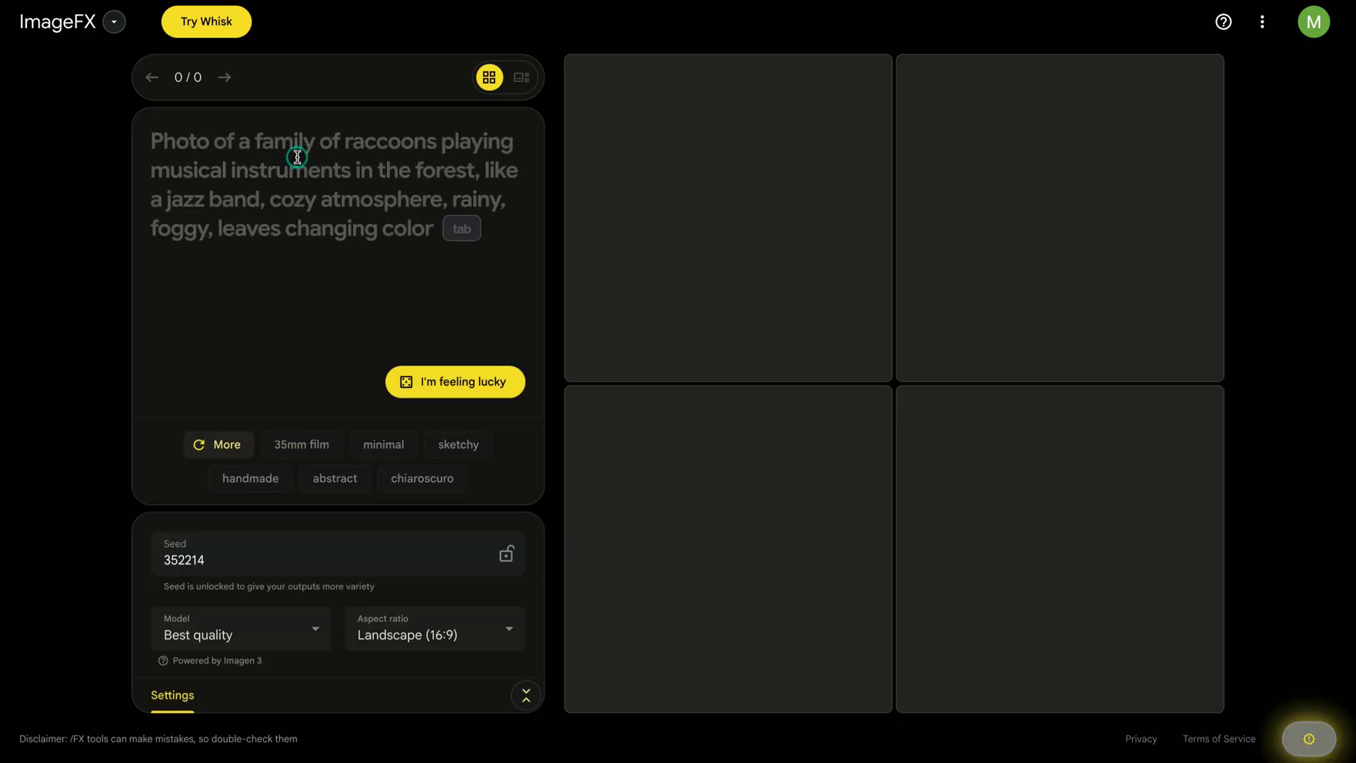
# Step: Paste the profile-picture prompt into ImageFX in place of the example prompt
pyautogui.click(298, 156)
pyautogui.hotkey('ctrl', 'v')
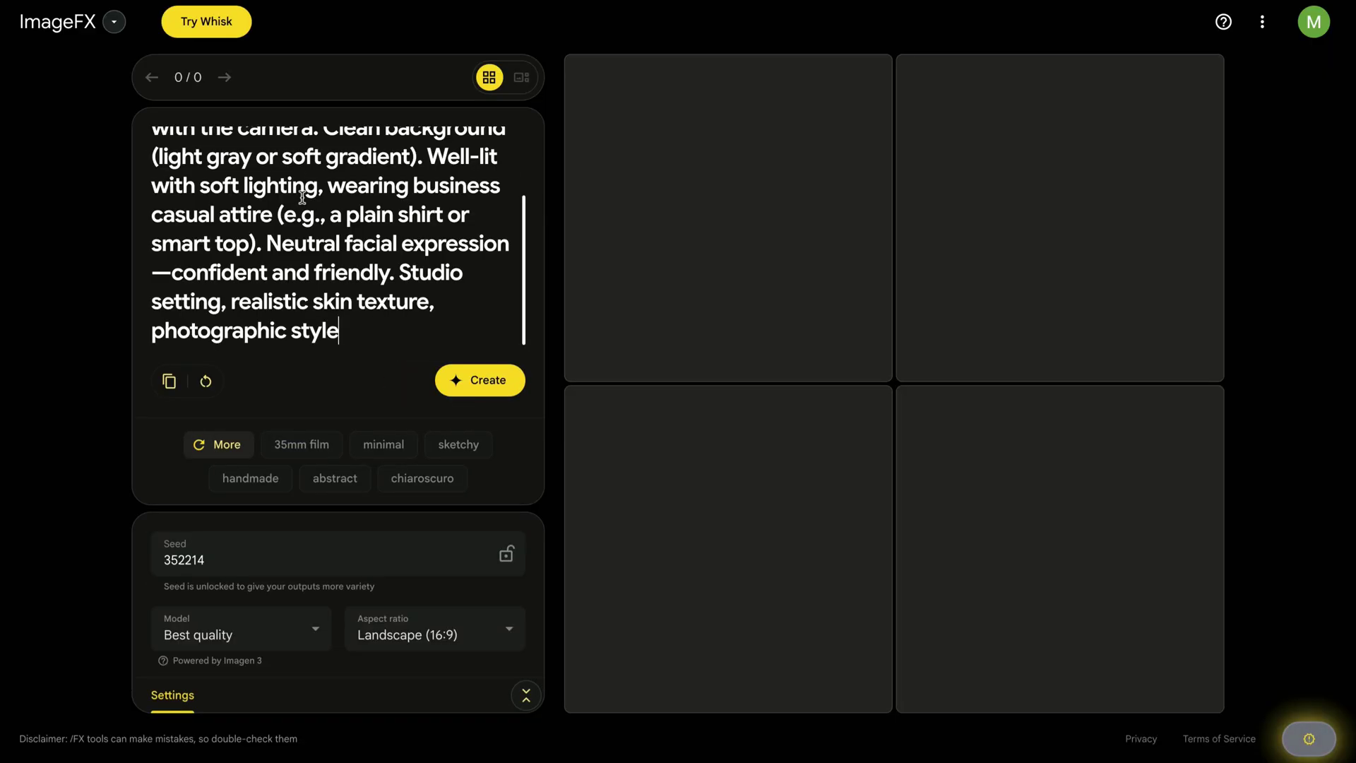
pyautogui.write('.')
# Step: Add the realistic, high contrast and highly detailed style chips and generate the headshots
pyautogui.click(232, 450)
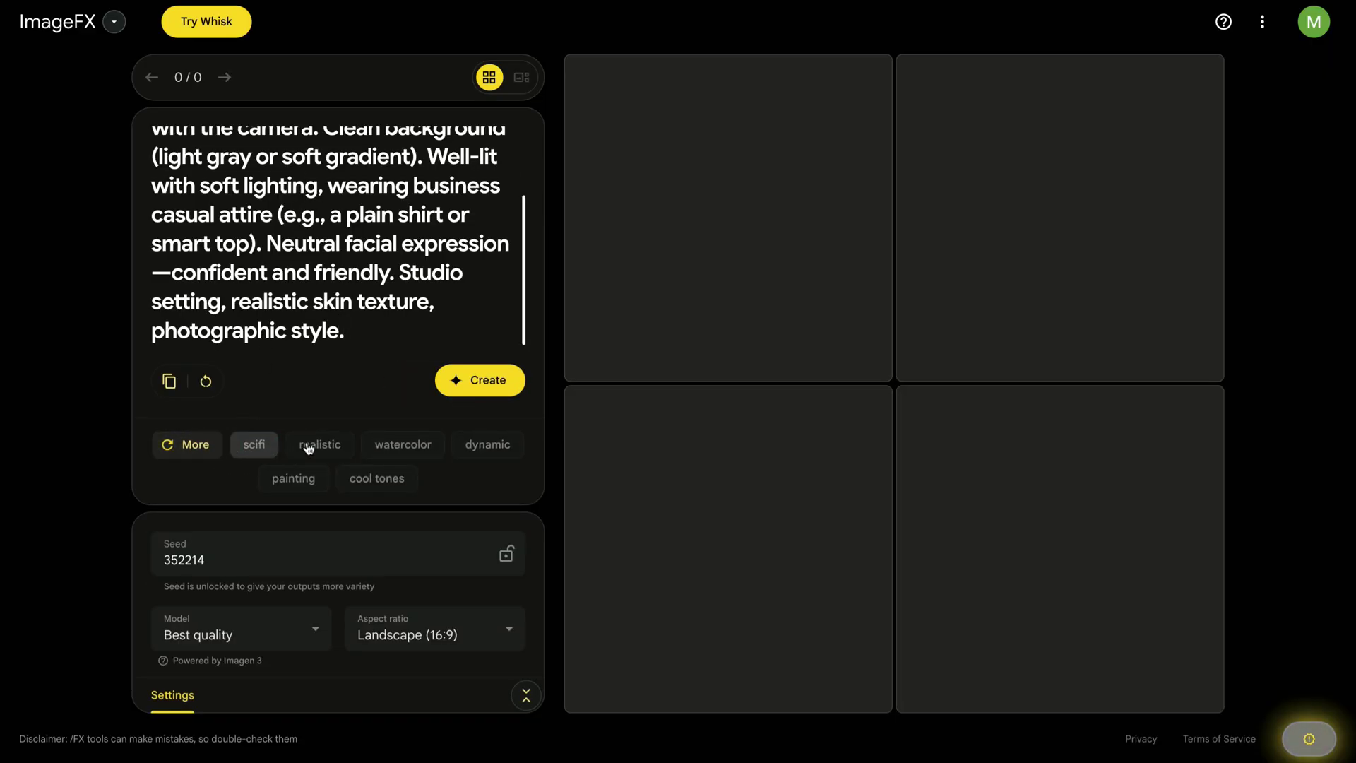
pyautogui.click(303, 447)
pyautogui.click(192, 447)
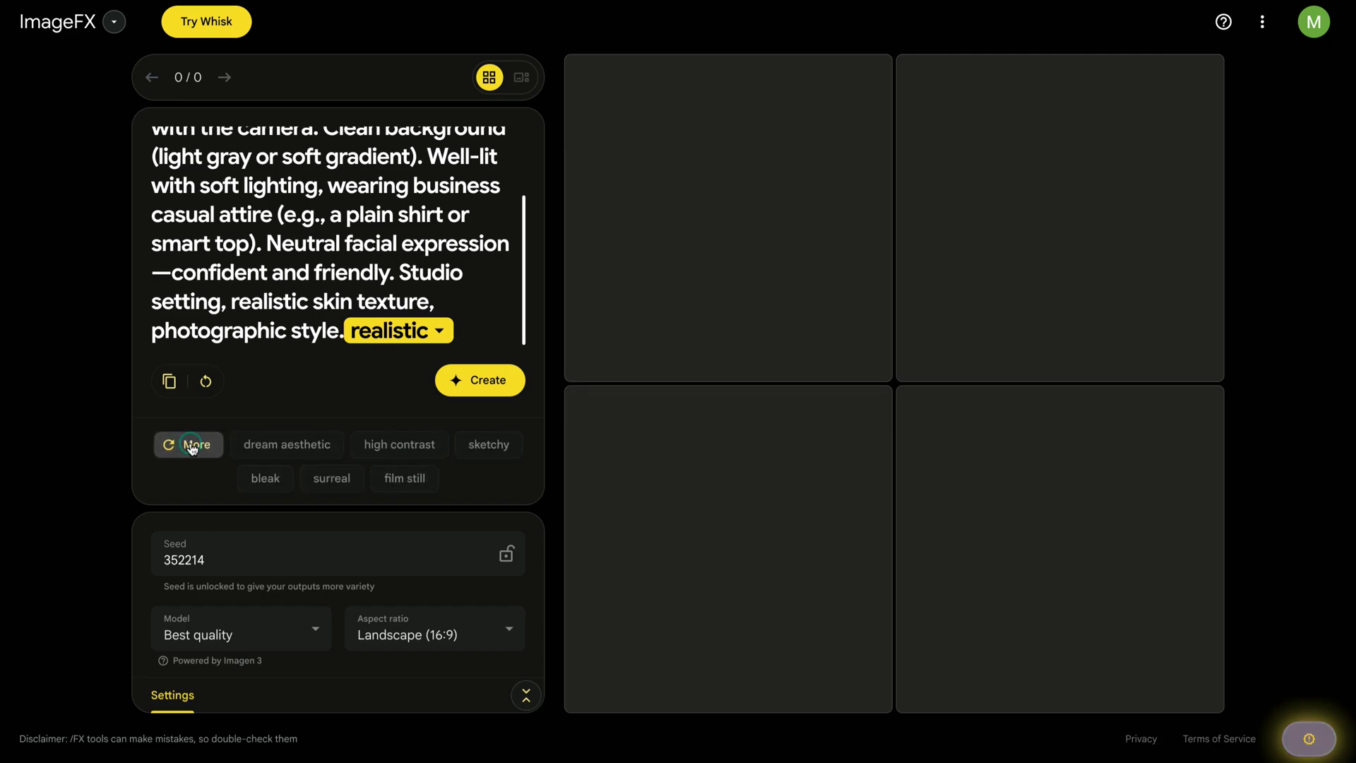
pyautogui.click(395, 445)
pyautogui.click(215, 447)
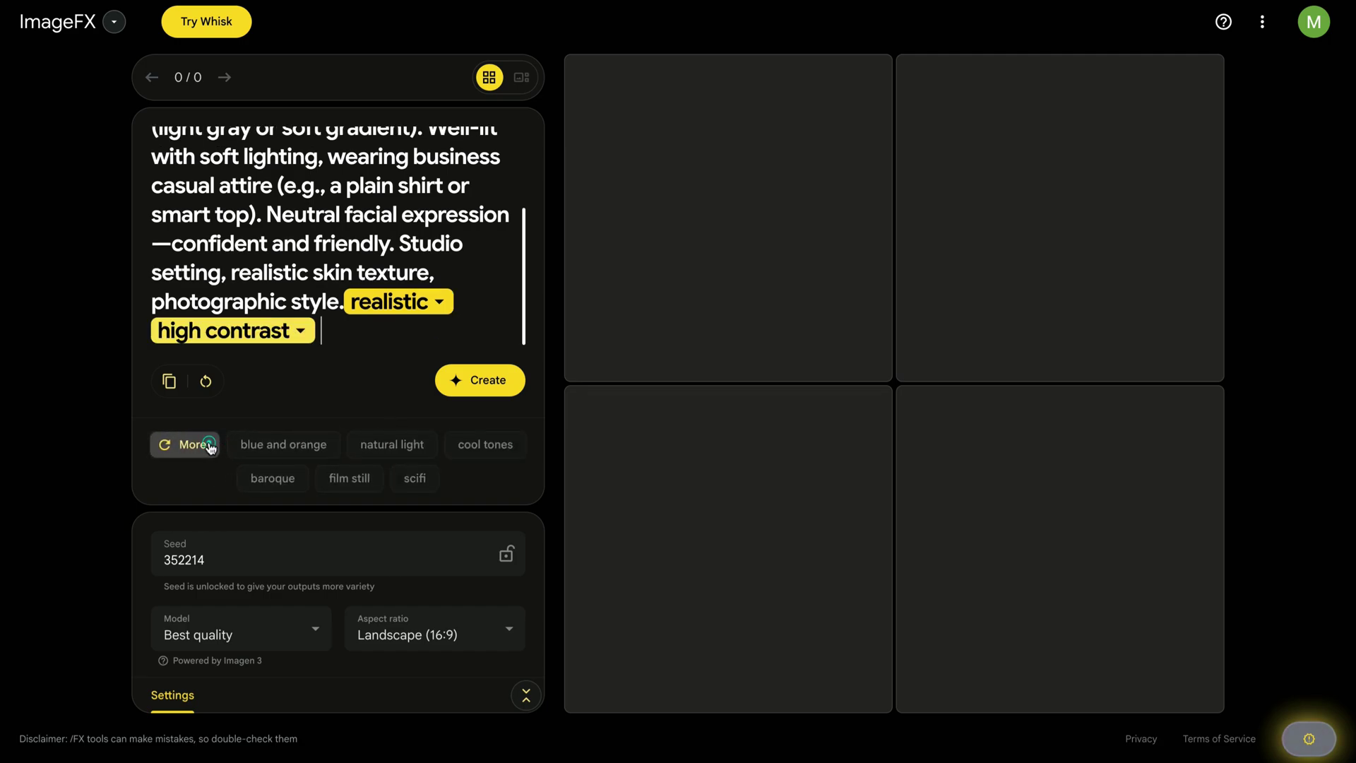
pyautogui.click(209, 445)
pyautogui.click(485, 384)
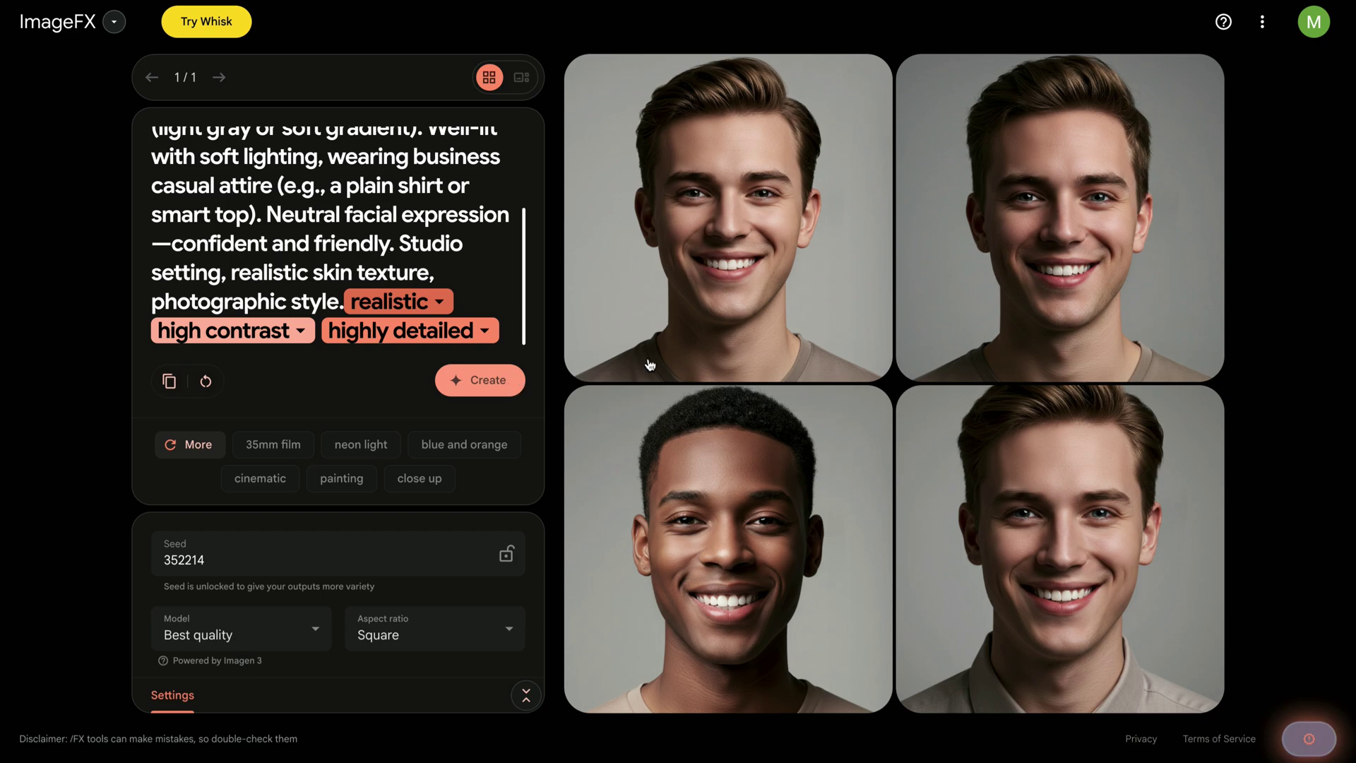
pyautogui.moveTo(812, 295)
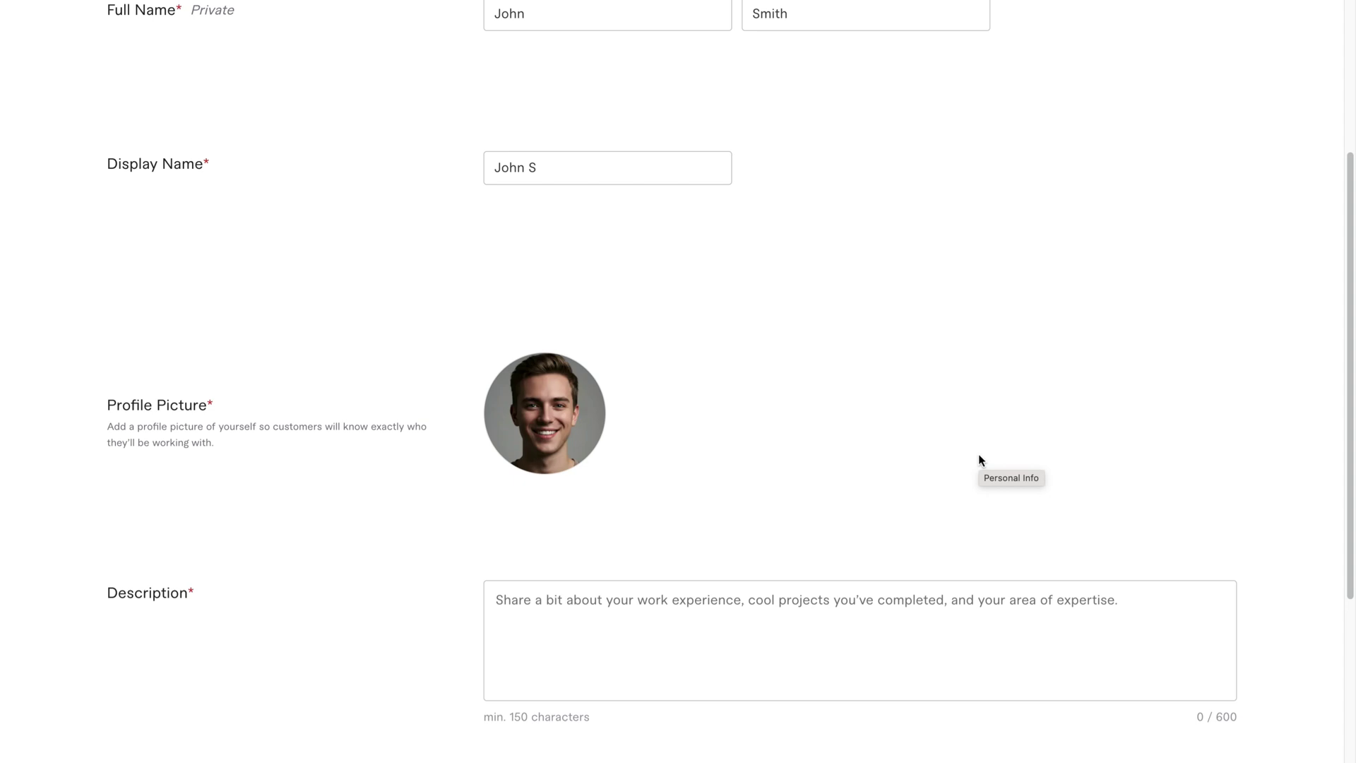
# Step: Scroll down the Personal Info form to the Description box
pyautogui.scroll(-3, 979, 460)
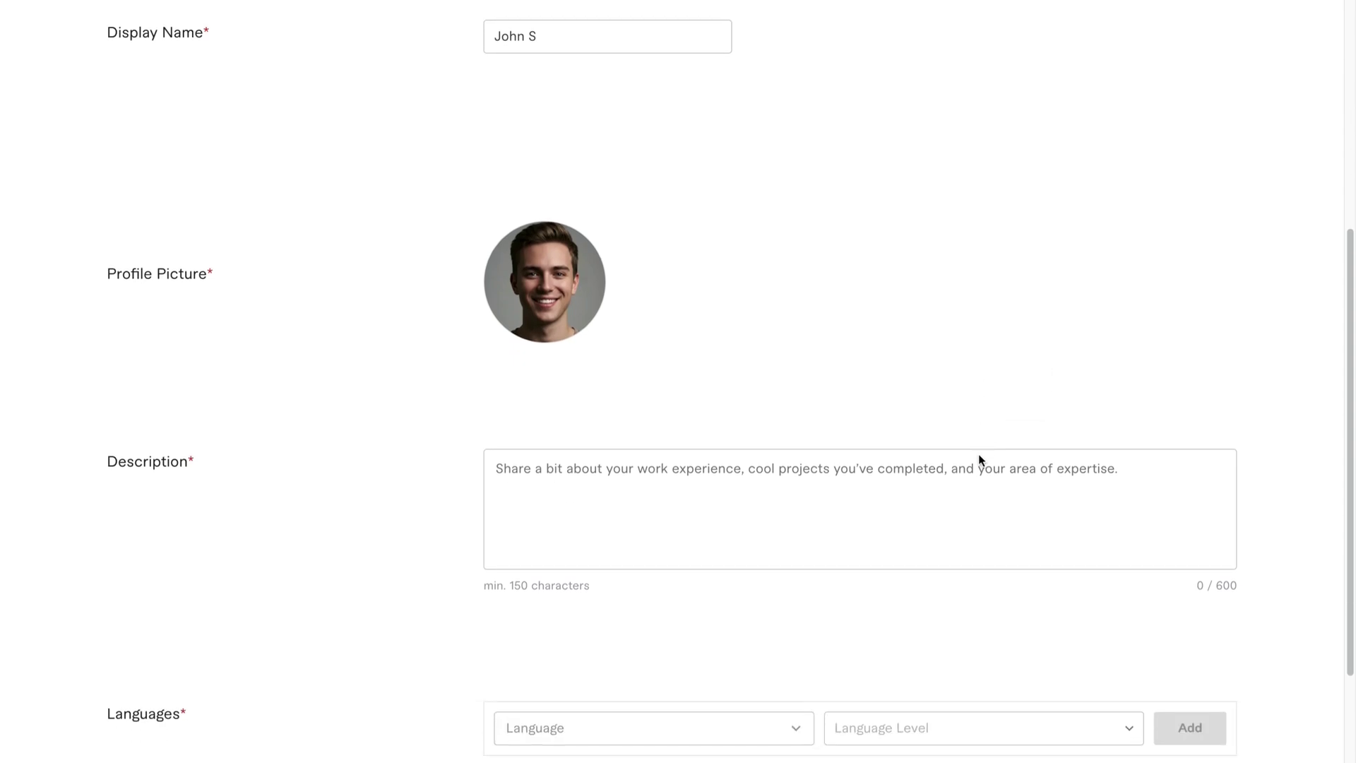
pyautogui.scroll(-1, 978, 456)
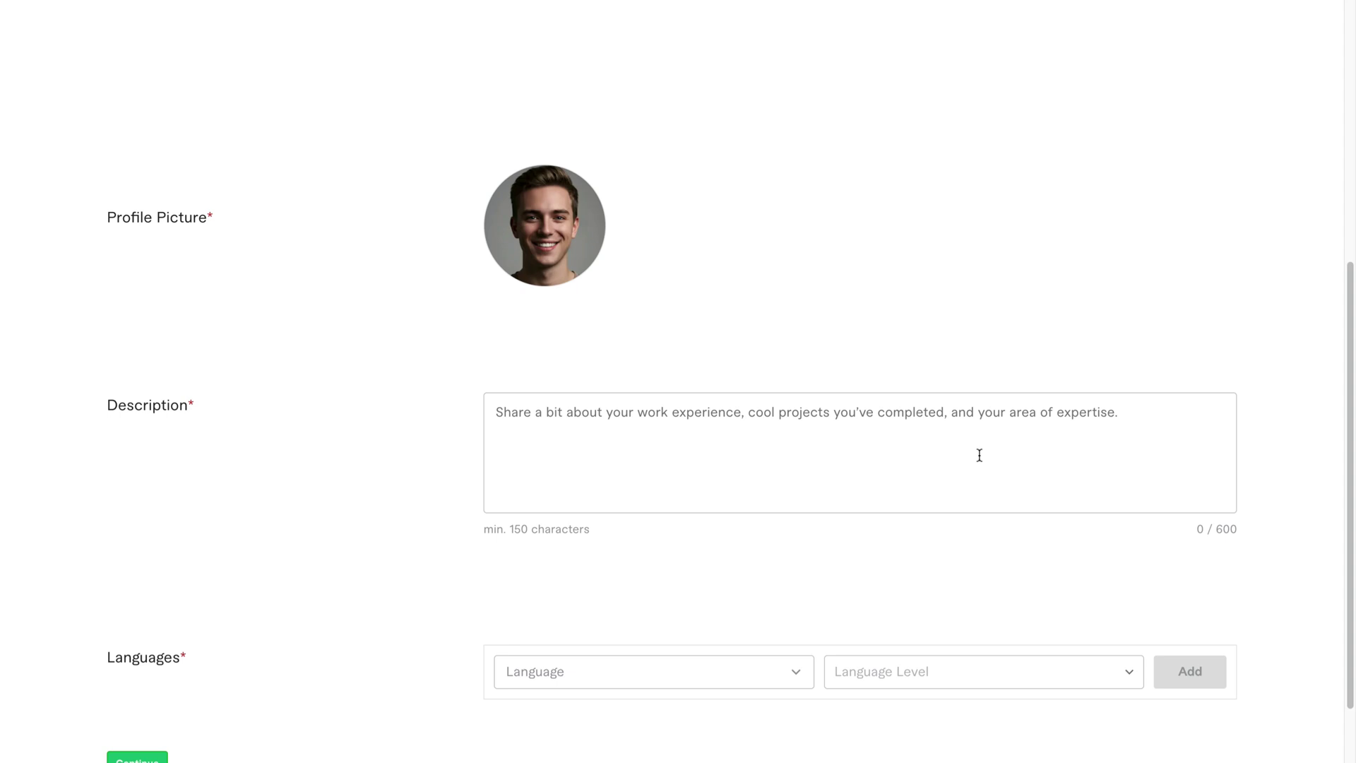
pyautogui.scroll(-1, 979, 455)
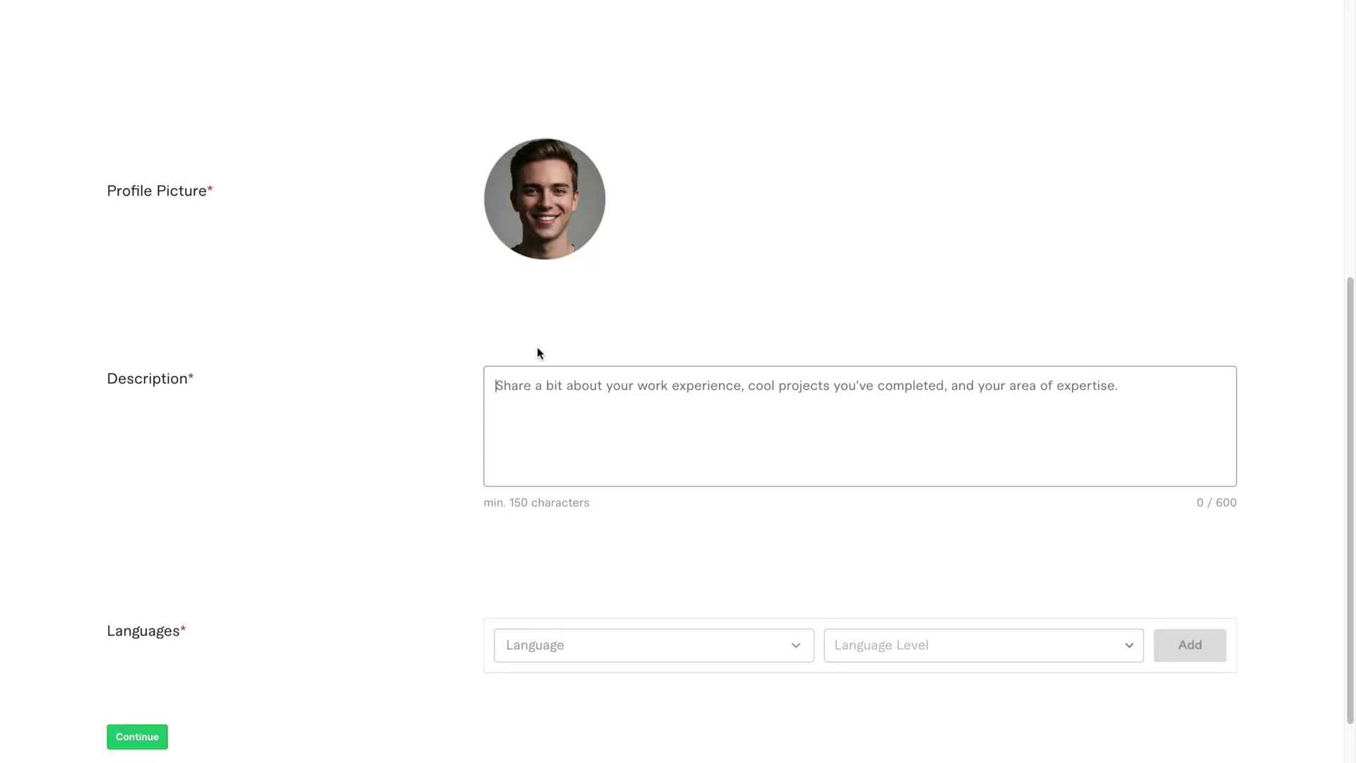
# Step: Paste the generated bio into the Description field
pyautogui.write("I'm John Smith from the United States, a skilled website designer and digital marketing expert with years of experience helping brands grow online. I create modern, responsive websites and craft effective marketing strategies that drive real results. Whether you need a stunning site or a boost in online visibility, I’m here to help you succeed.")
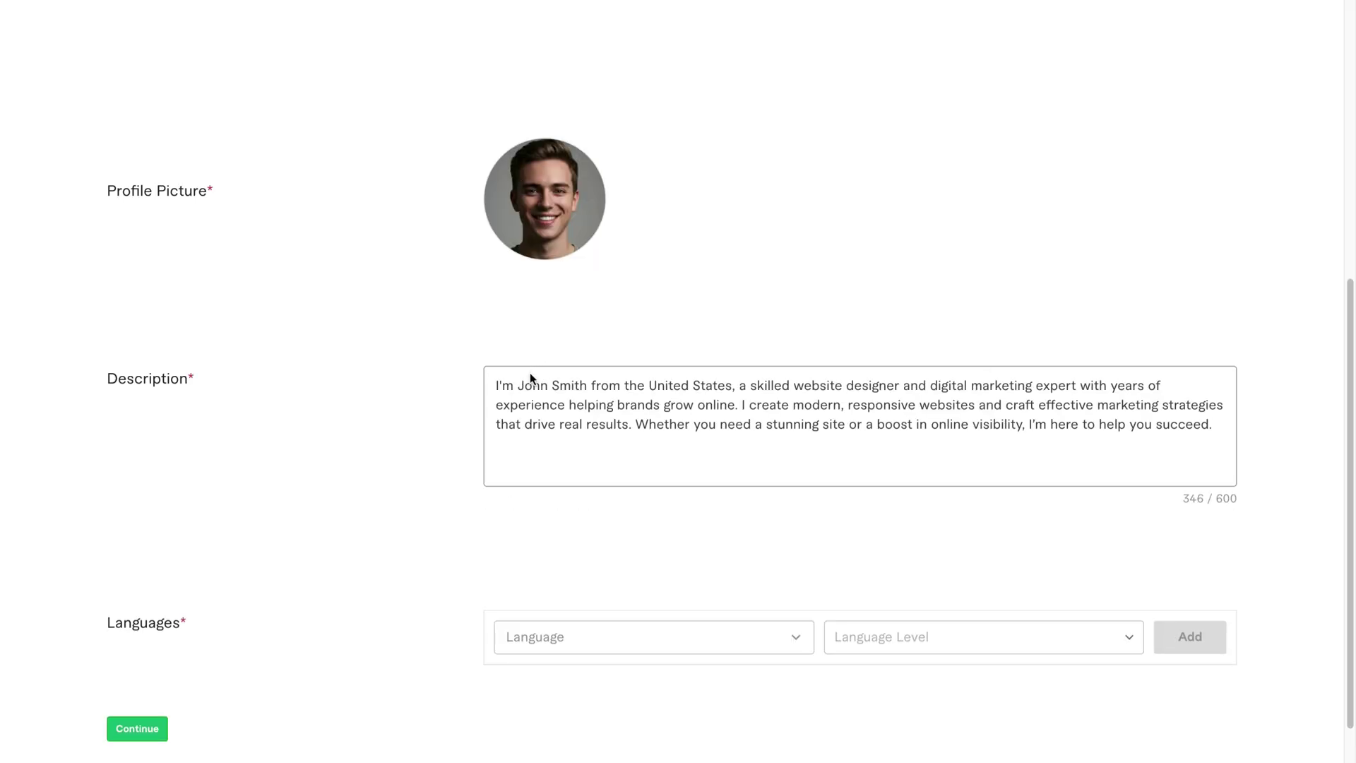
pyautogui.click(433, 448)
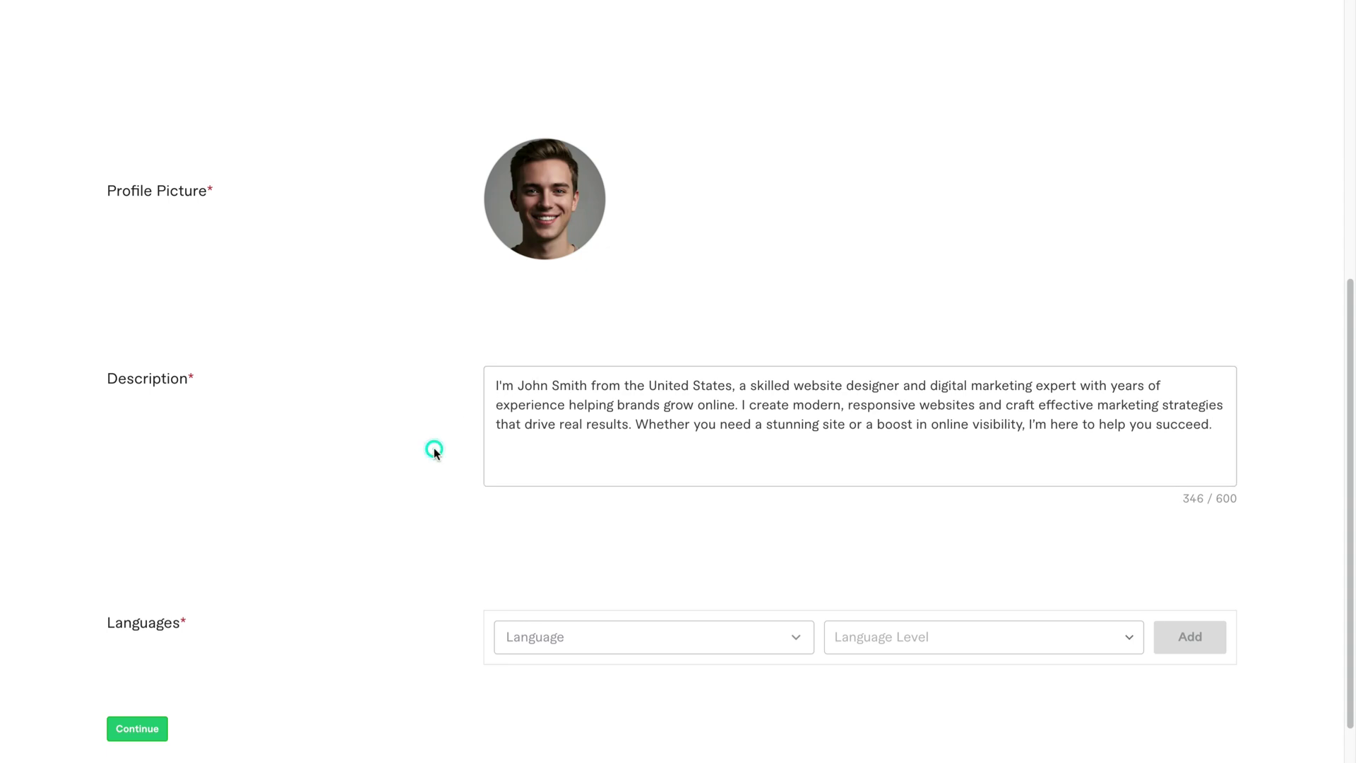
pyautogui.scroll(-1, 433, 452)
# Step: Add English at Fluent level to the languages and continue to Professional Info
pyautogui.click(602, 576)
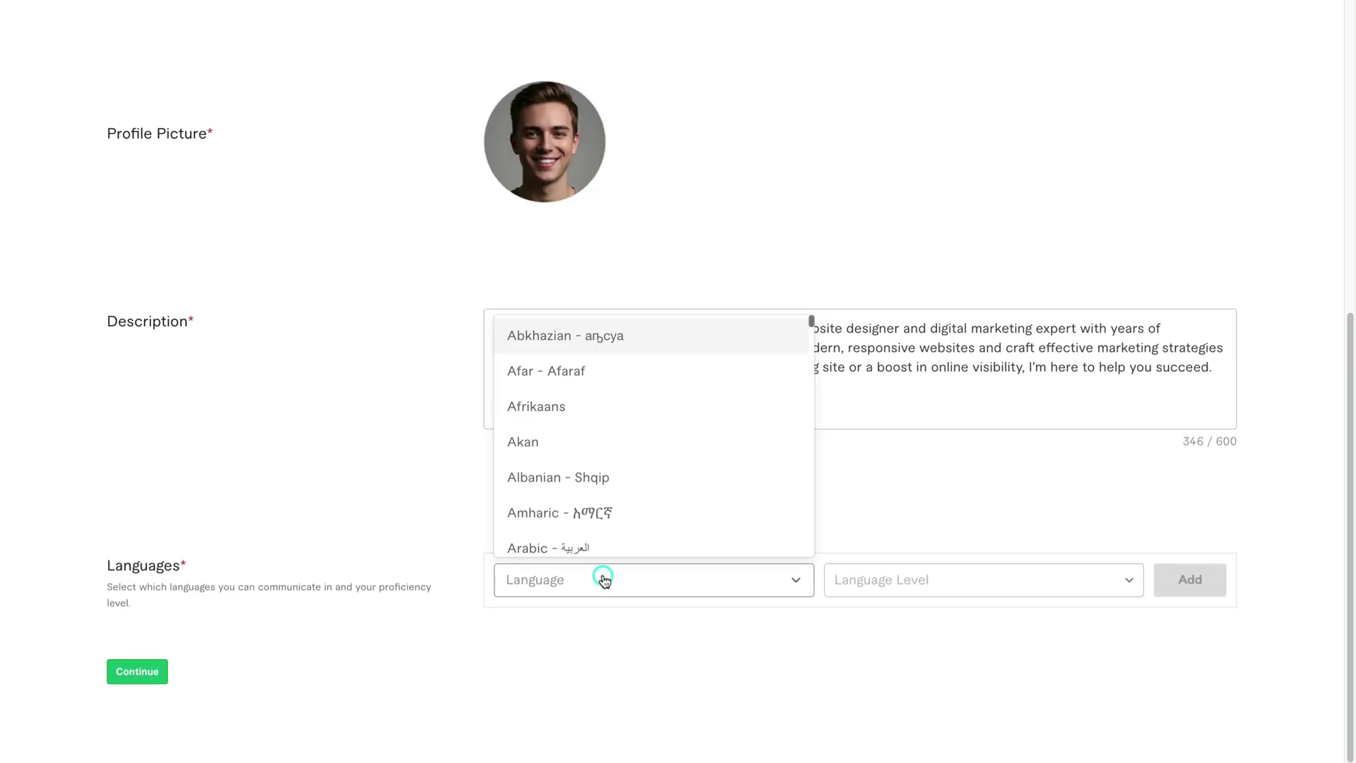
pyautogui.write('Eng')
pyautogui.click(529, 499)
pyautogui.click(883, 581)
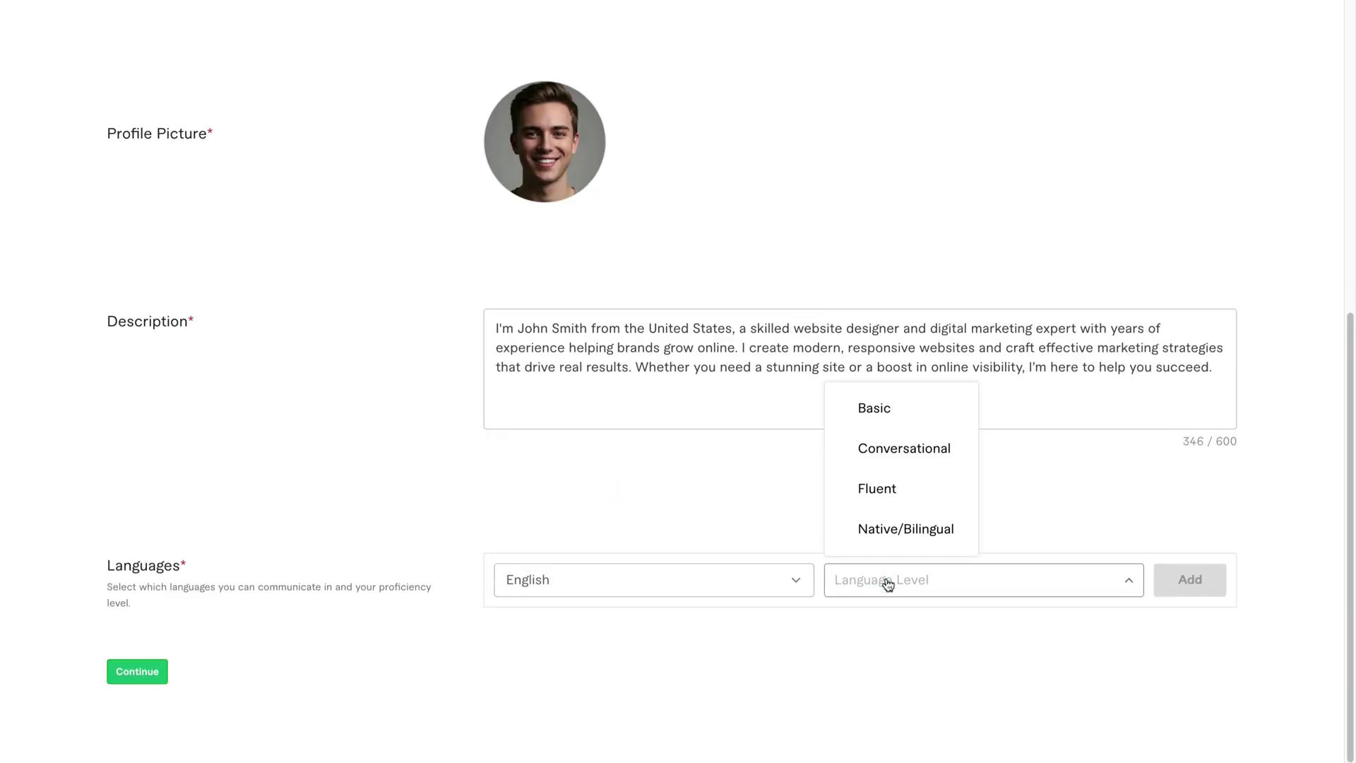
pyautogui.click(886, 486)
pyautogui.click(1192, 584)
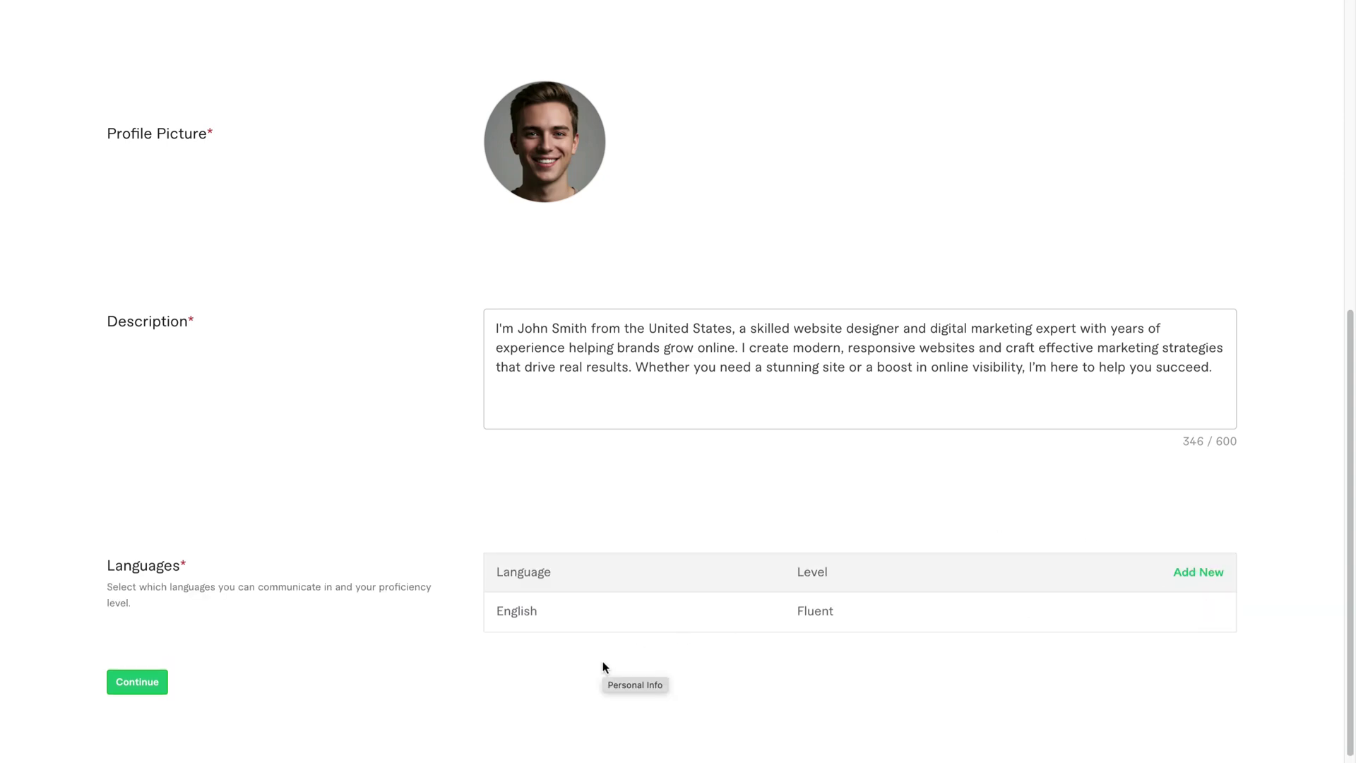
pyautogui.click(154, 682)
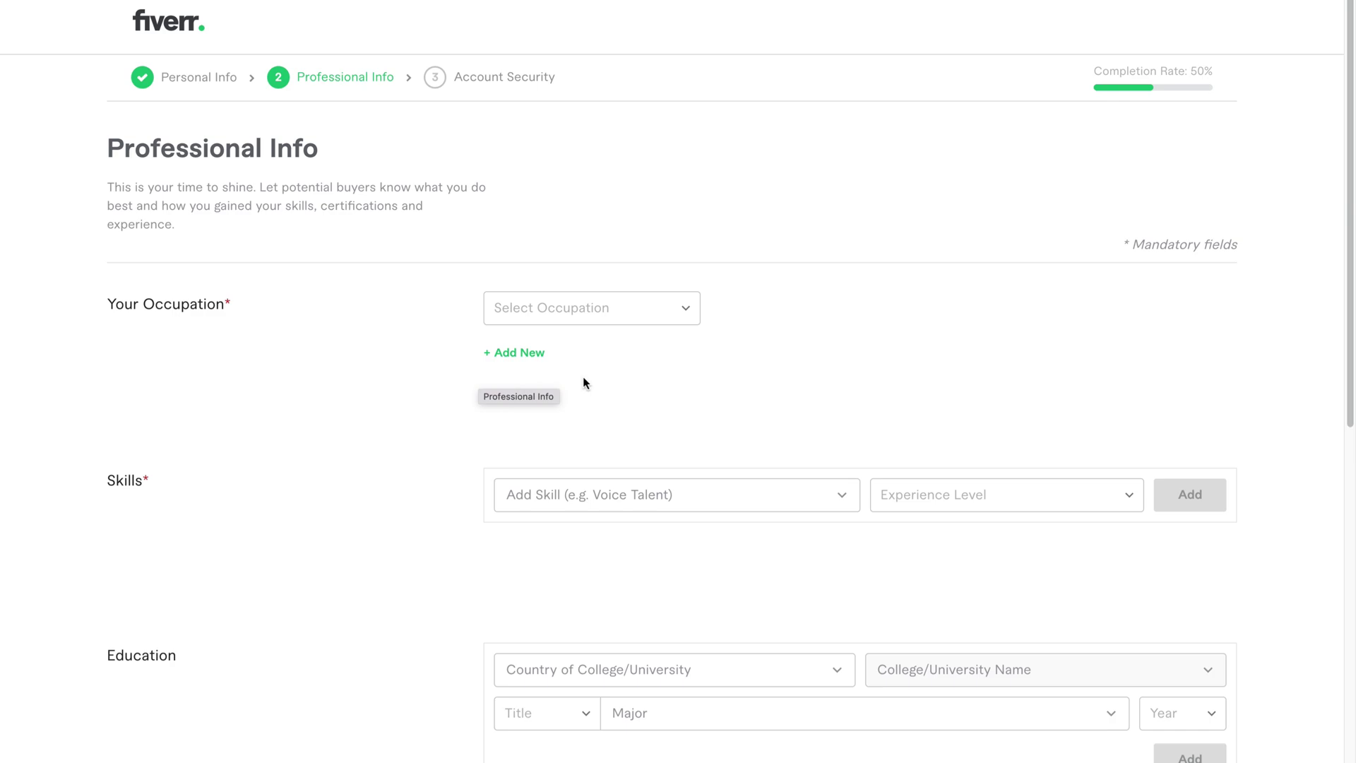
# Step: Set the occupation to Programming & Tech, from 2021 to 2024
pyautogui.scroll(-1, 630, 374)
pyautogui.click(656, 278)
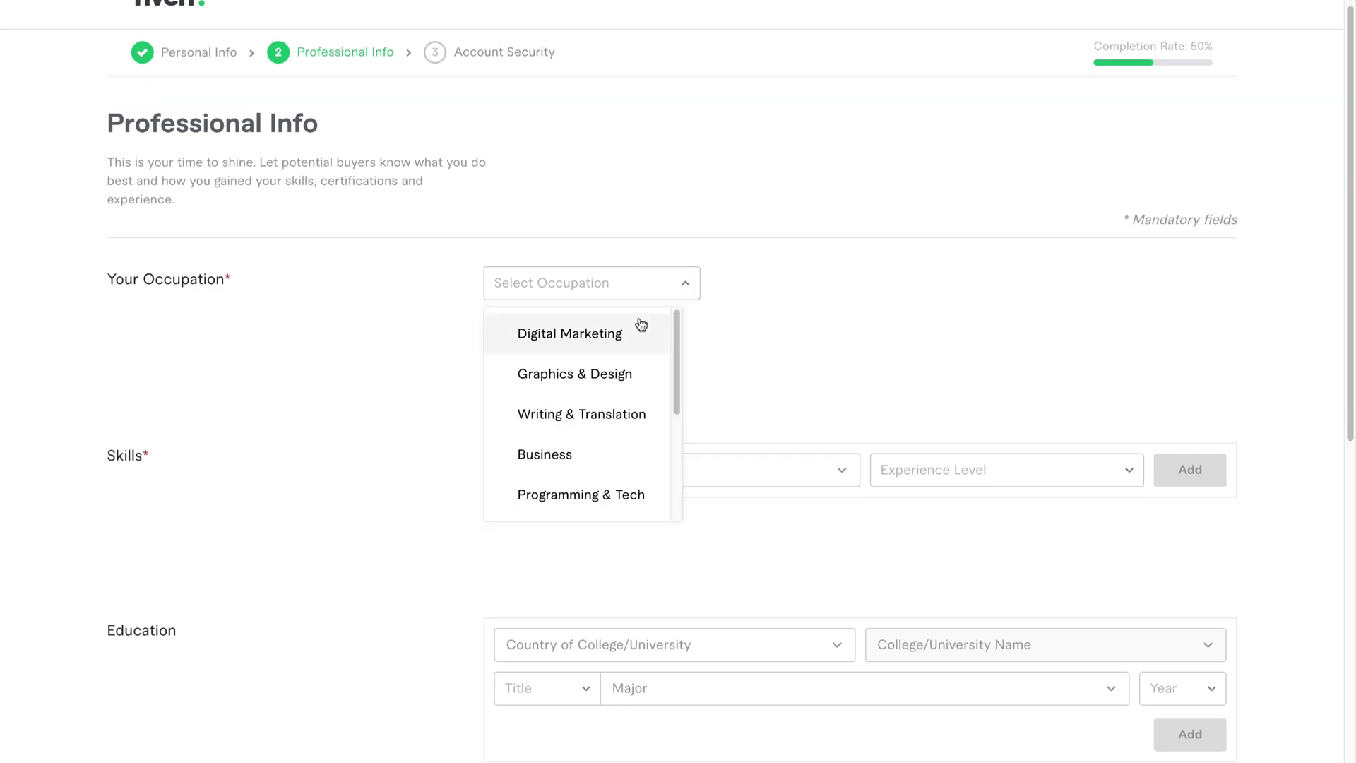
pyautogui.scroll(-3, 638, 339)
pyautogui.click(630, 385)
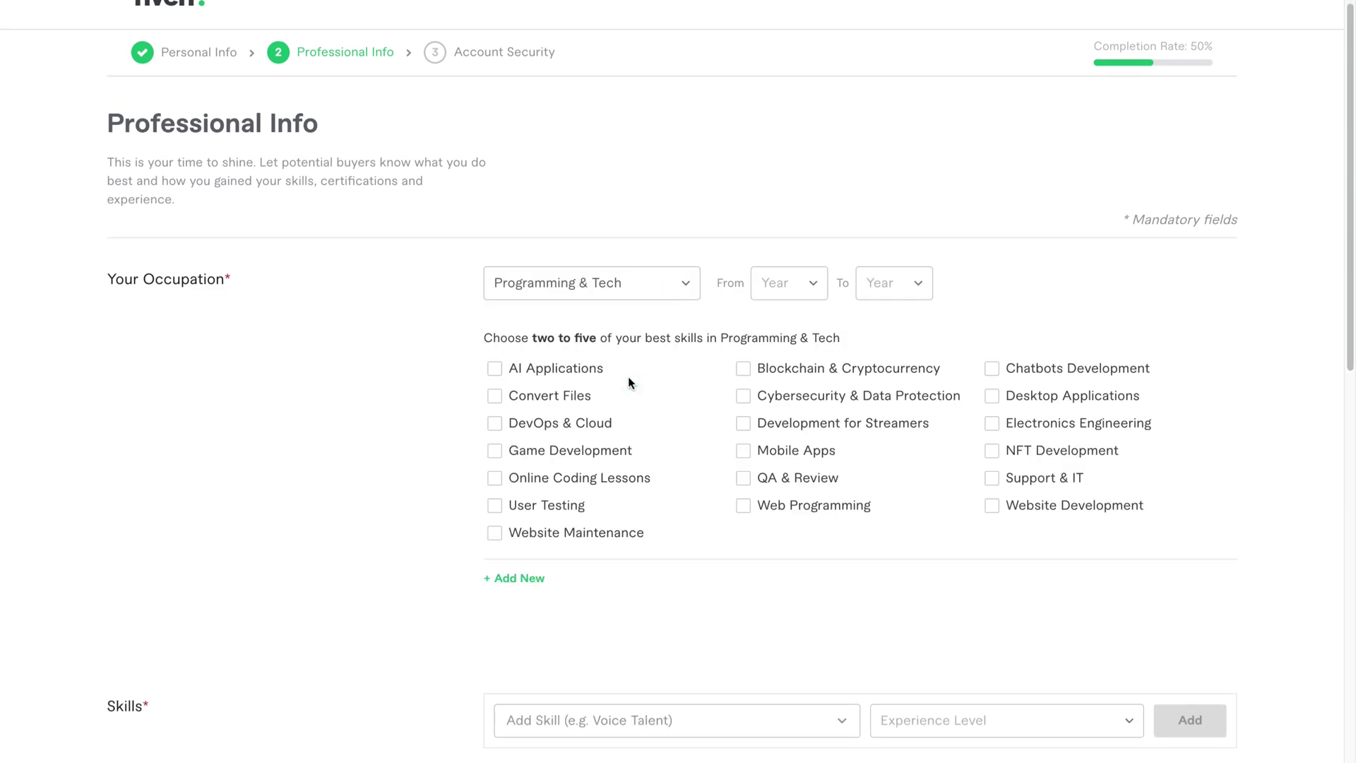
pyautogui.click(770, 290)
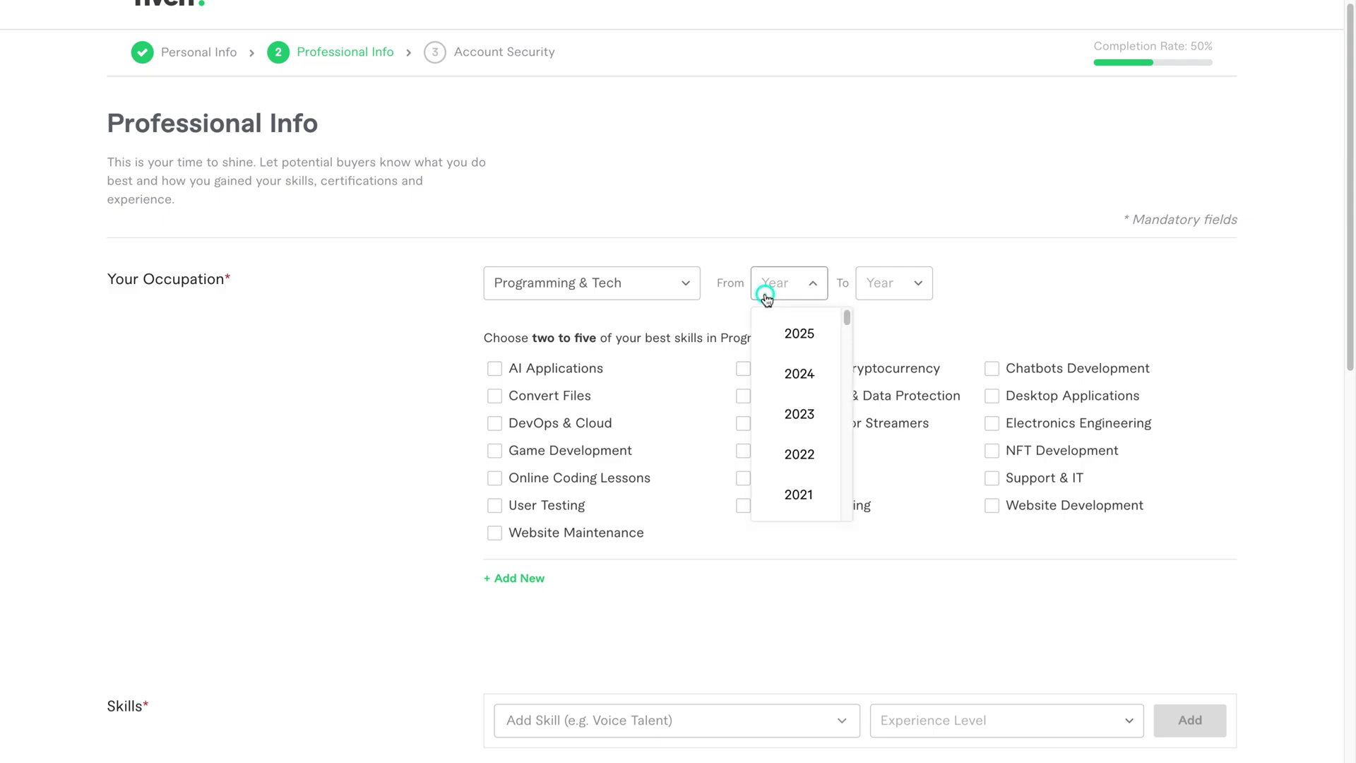
pyautogui.click(796, 495)
pyautogui.click(879, 283)
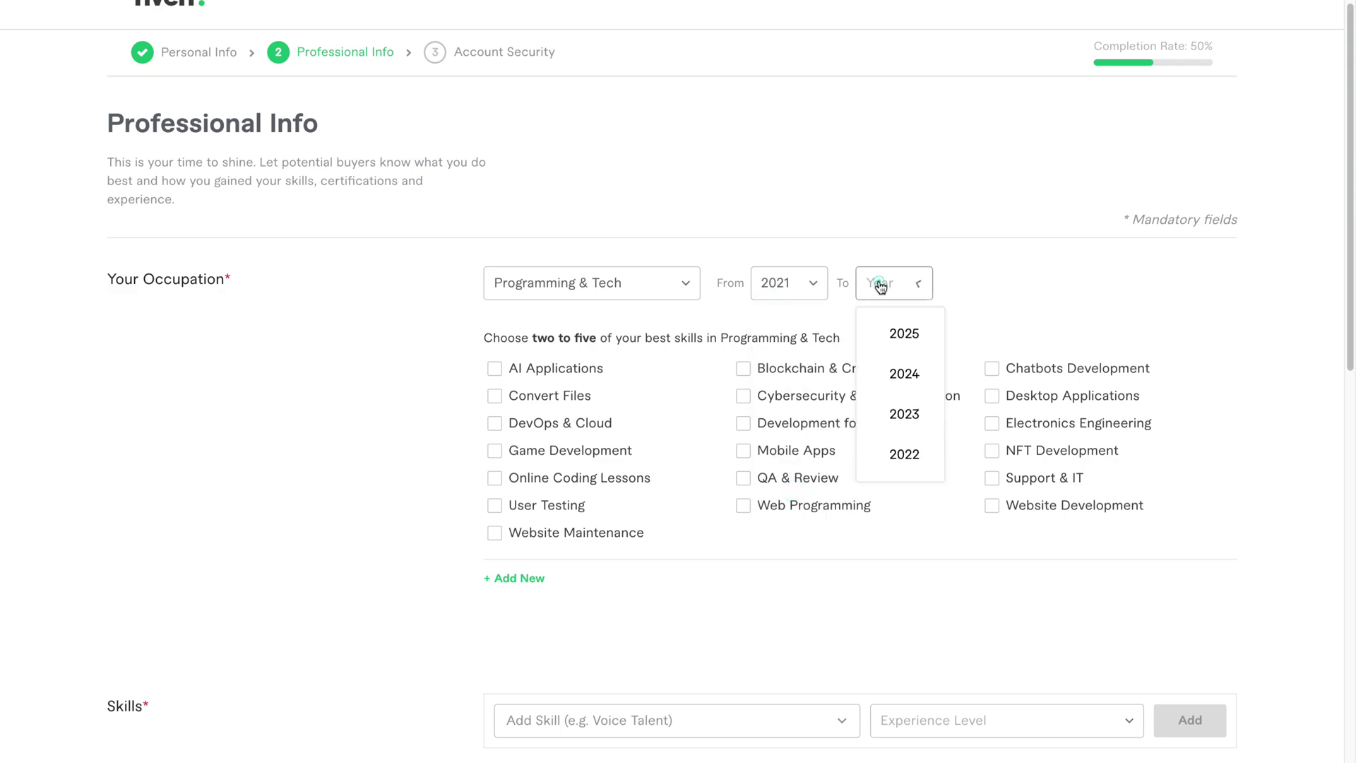
pyautogui.click(895, 375)
# Step: Tick Website Maintenance, Website Development, Online Coding Lessons, Web Programming and Mobile Apps skills
pyautogui.scroll(-1, 970, 283)
pyautogui.scroll(-2, 970, 283)
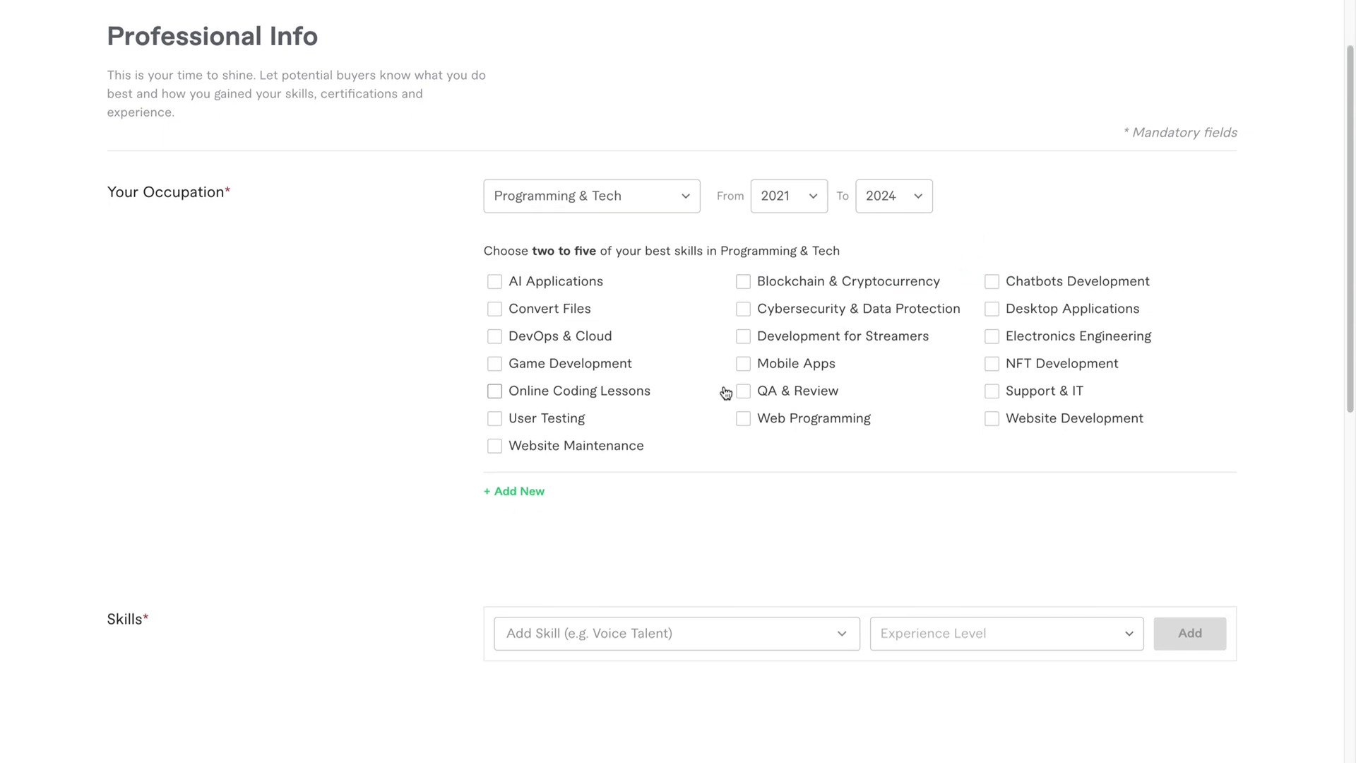
pyautogui.click(496, 445)
pyautogui.click(992, 422)
pyautogui.click(496, 390)
pyautogui.click(743, 418)
pyautogui.click(743, 364)
pyautogui.scroll(-1, 689, 475)
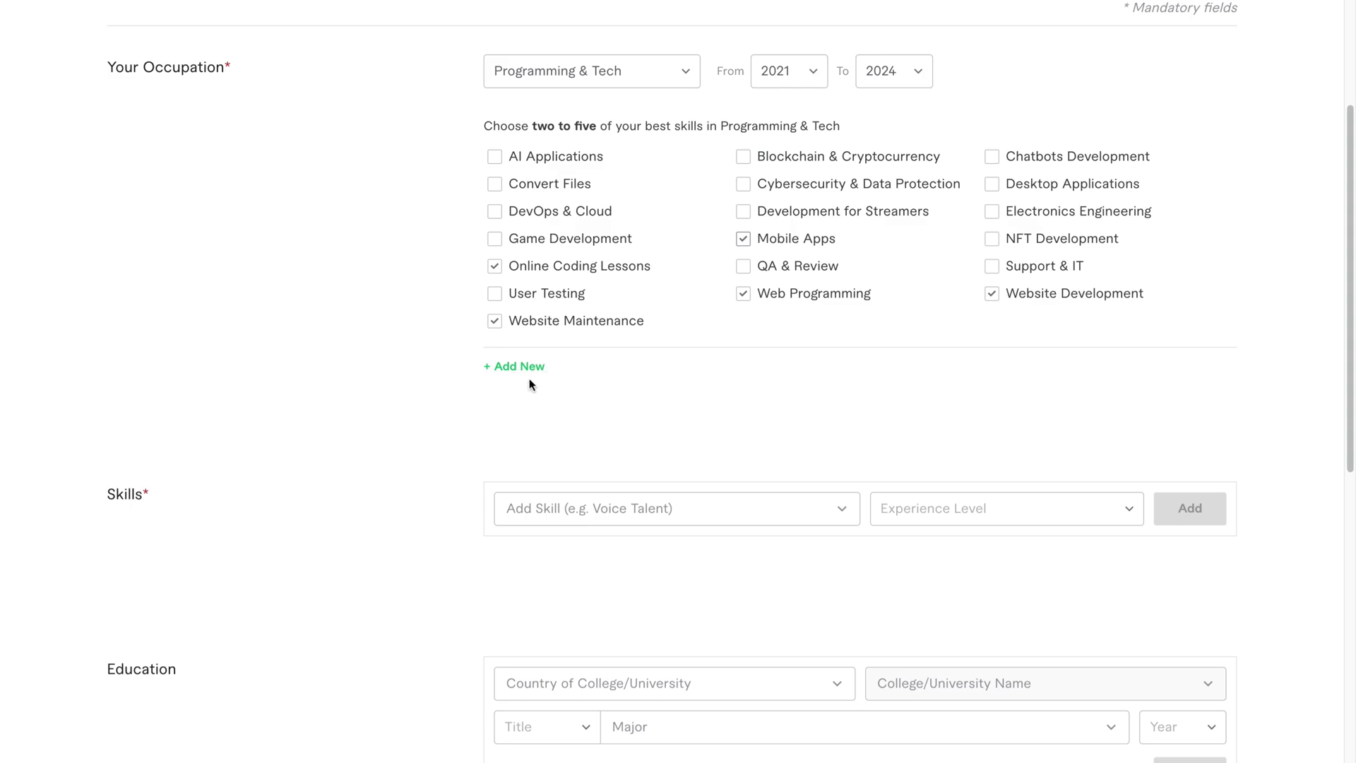
# Step: Add a second occupation, Digital Marketing, from 2022 to 2025
pyautogui.click(523, 374)
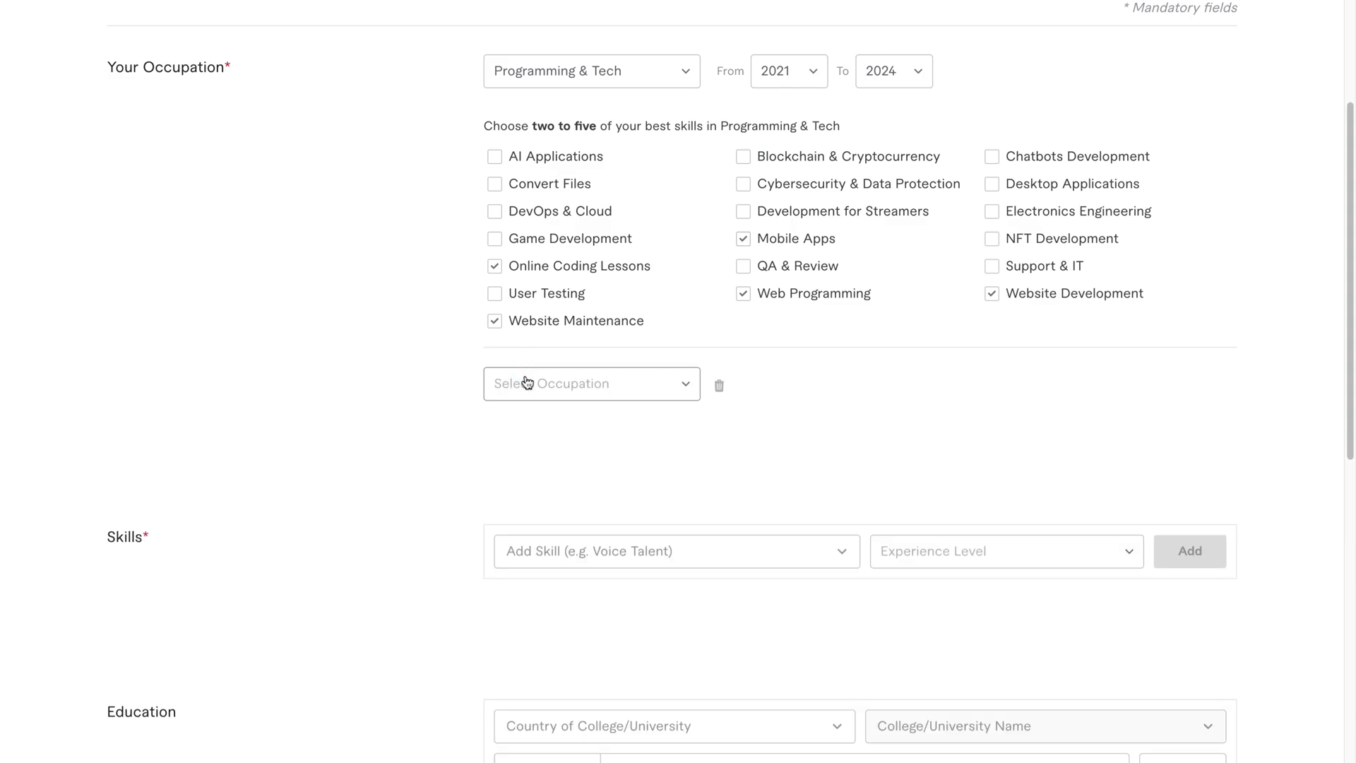
pyautogui.click(530, 389)
pyautogui.click(561, 440)
pyautogui.click(782, 388)
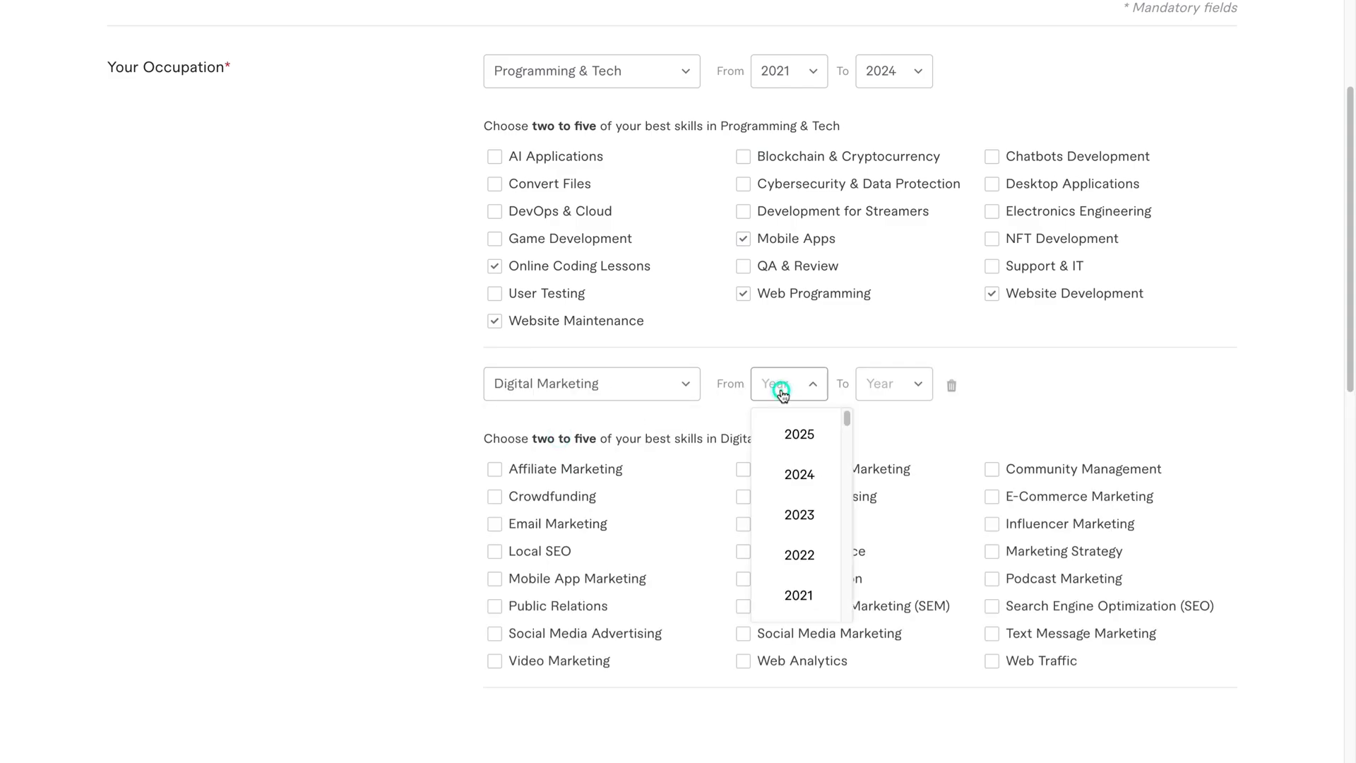
pyautogui.click(804, 553)
pyautogui.click(885, 391)
pyautogui.click(889, 433)
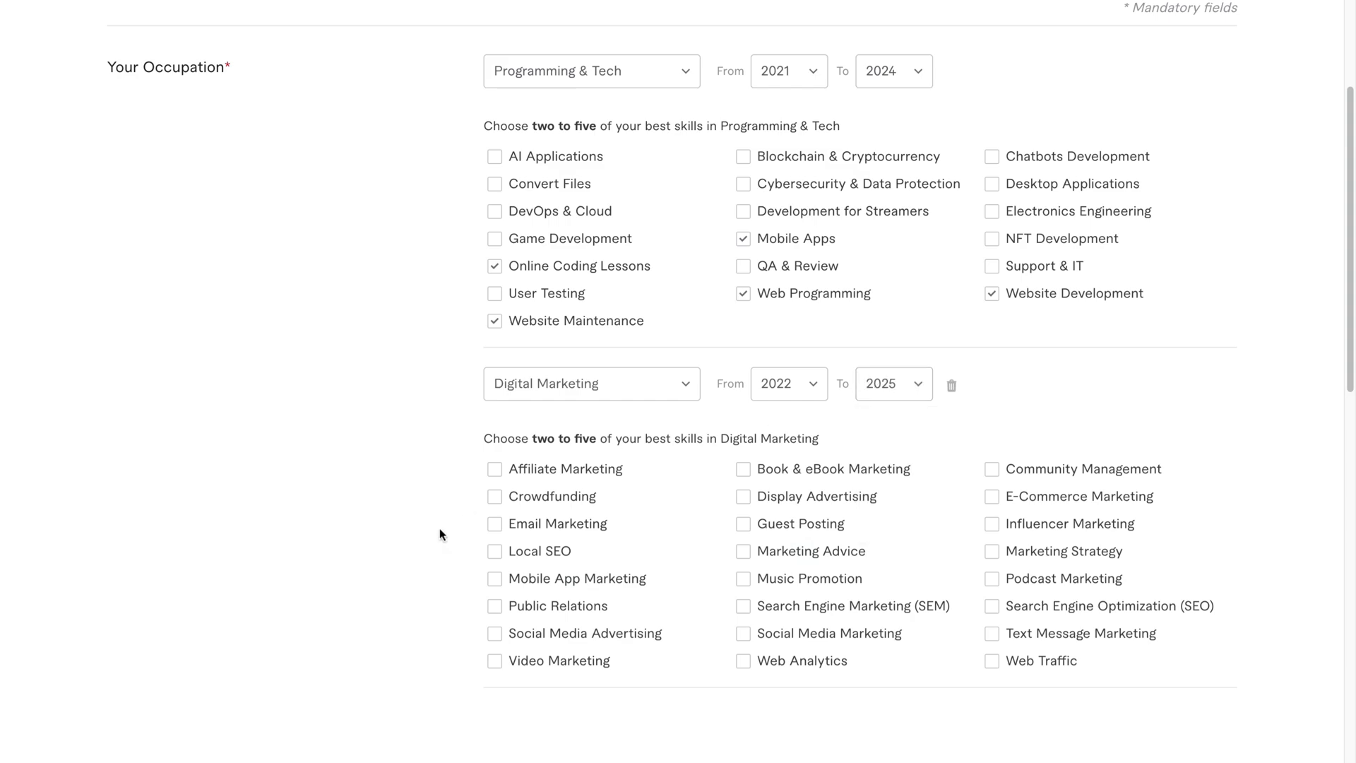
# Step: Tick Affiliate Marketing, Email Marketing, Social Media Advertising, Display Advertising and Social Media Marketing skills
pyautogui.click(494, 469)
pyautogui.click(497, 523)
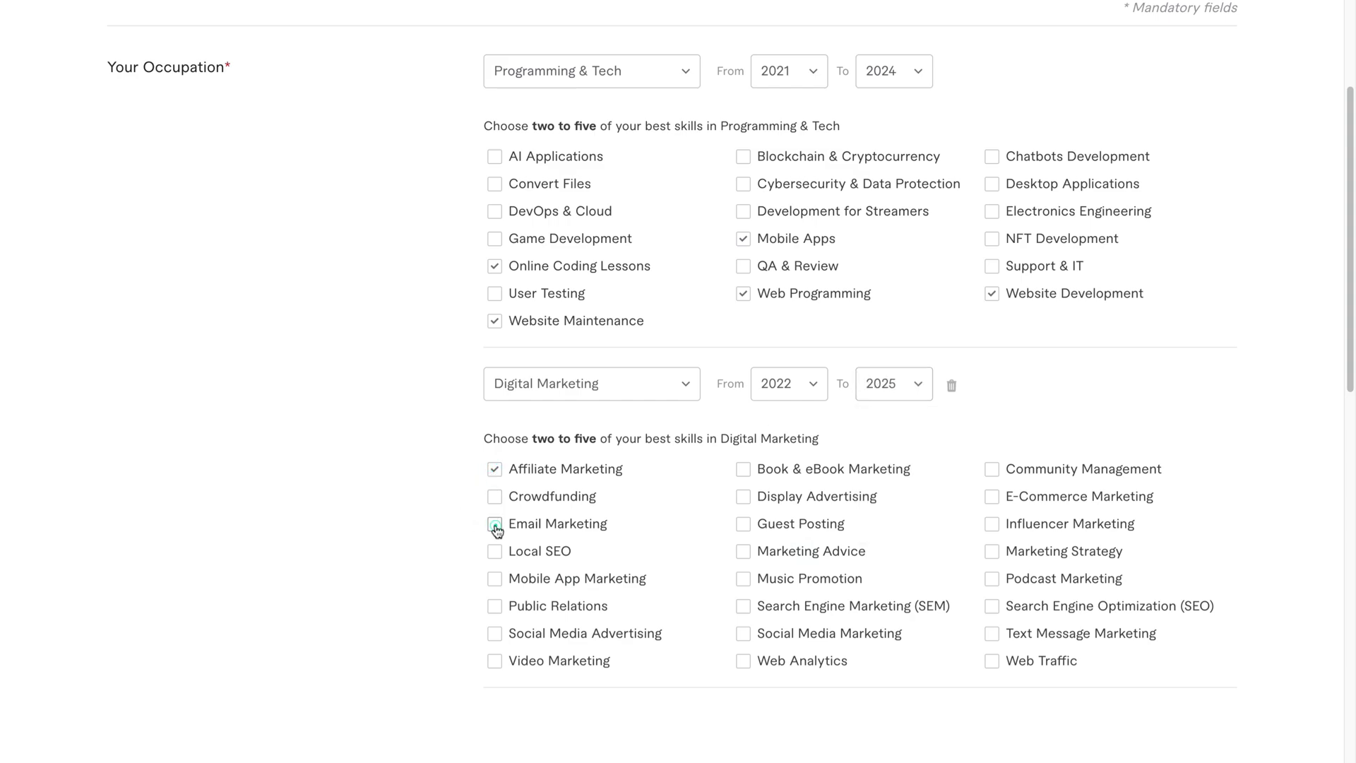
pyautogui.click(498, 633)
pyautogui.click(747, 497)
pyautogui.click(749, 634)
pyautogui.click(993, 492)
pyautogui.click(991, 552)
pyautogui.click(991, 500)
pyautogui.scroll(-7, 1008, 412)
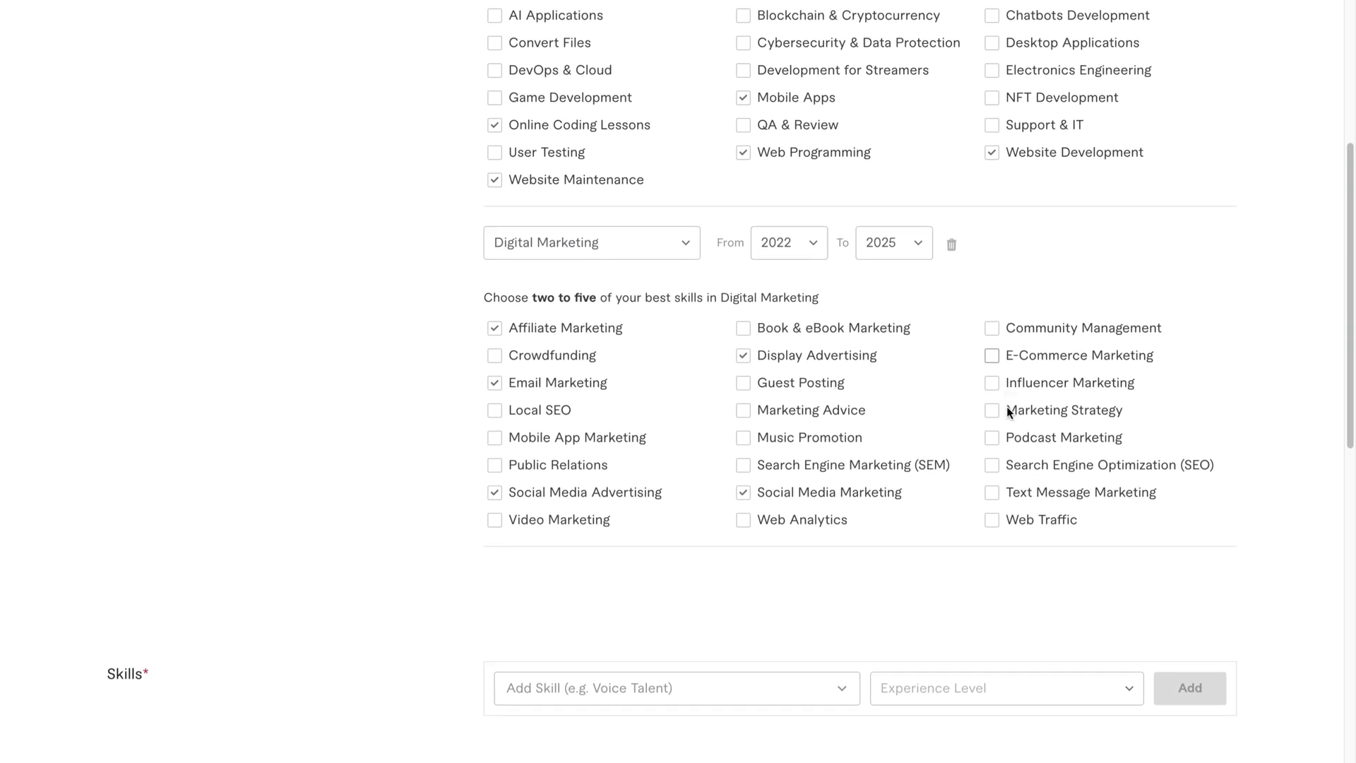
# Step: Add the Website editing skill at Expert level
pyautogui.click(741, 325)
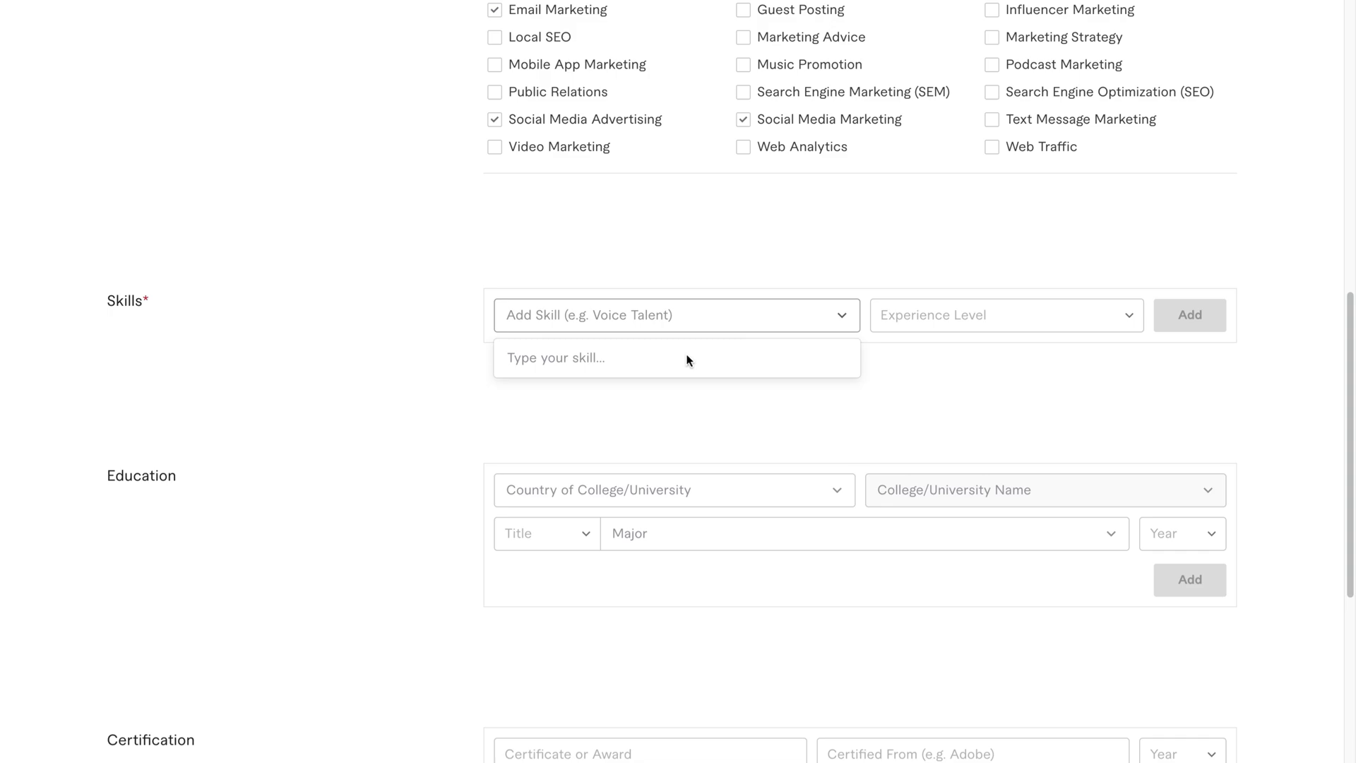
pyautogui.write('webs')
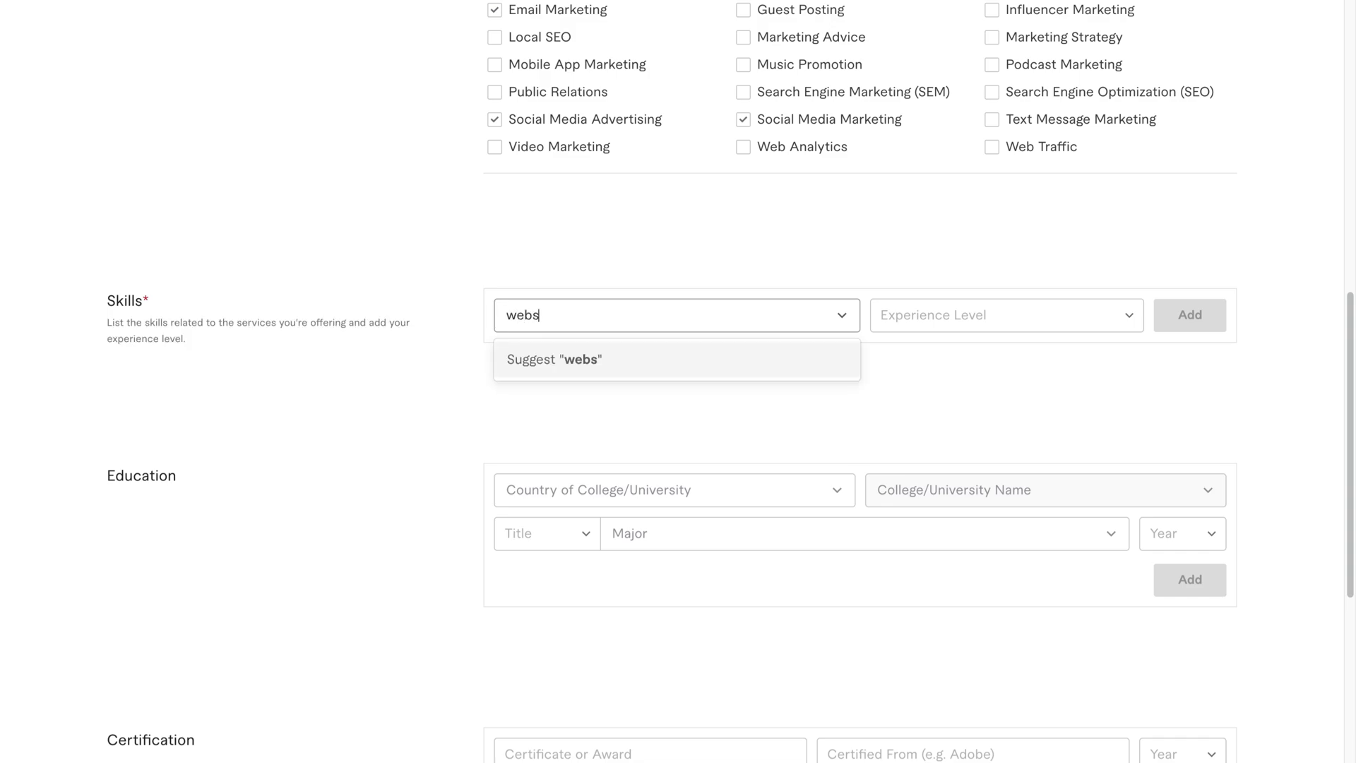
pyautogui.write('ite')
pyautogui.scroll(-3, 672, 439)
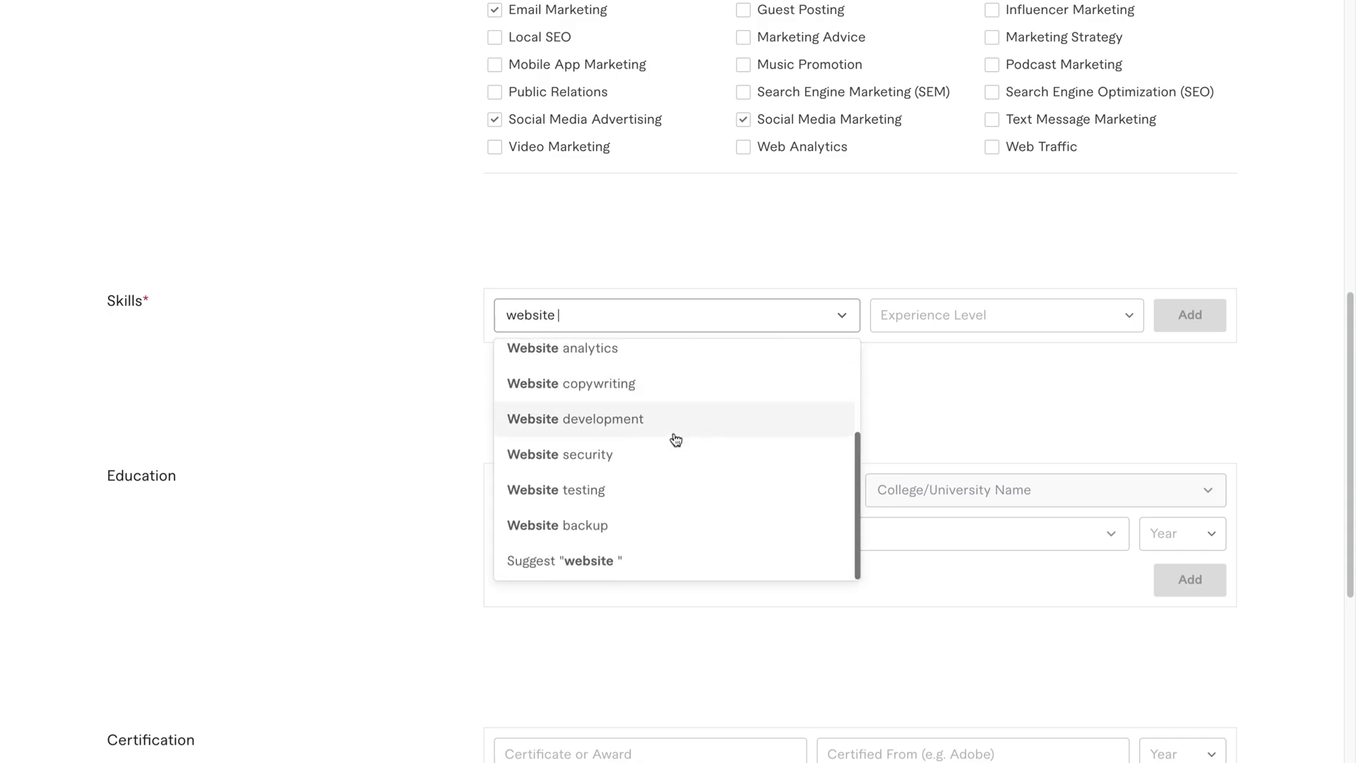
pyautogui.scroll(2, 676, 439)
pyautogui.click(674, 385)
pyautogui.click(902, 315)
pyautogui.click(923, 445)
pyautogui.click(1190, 315)
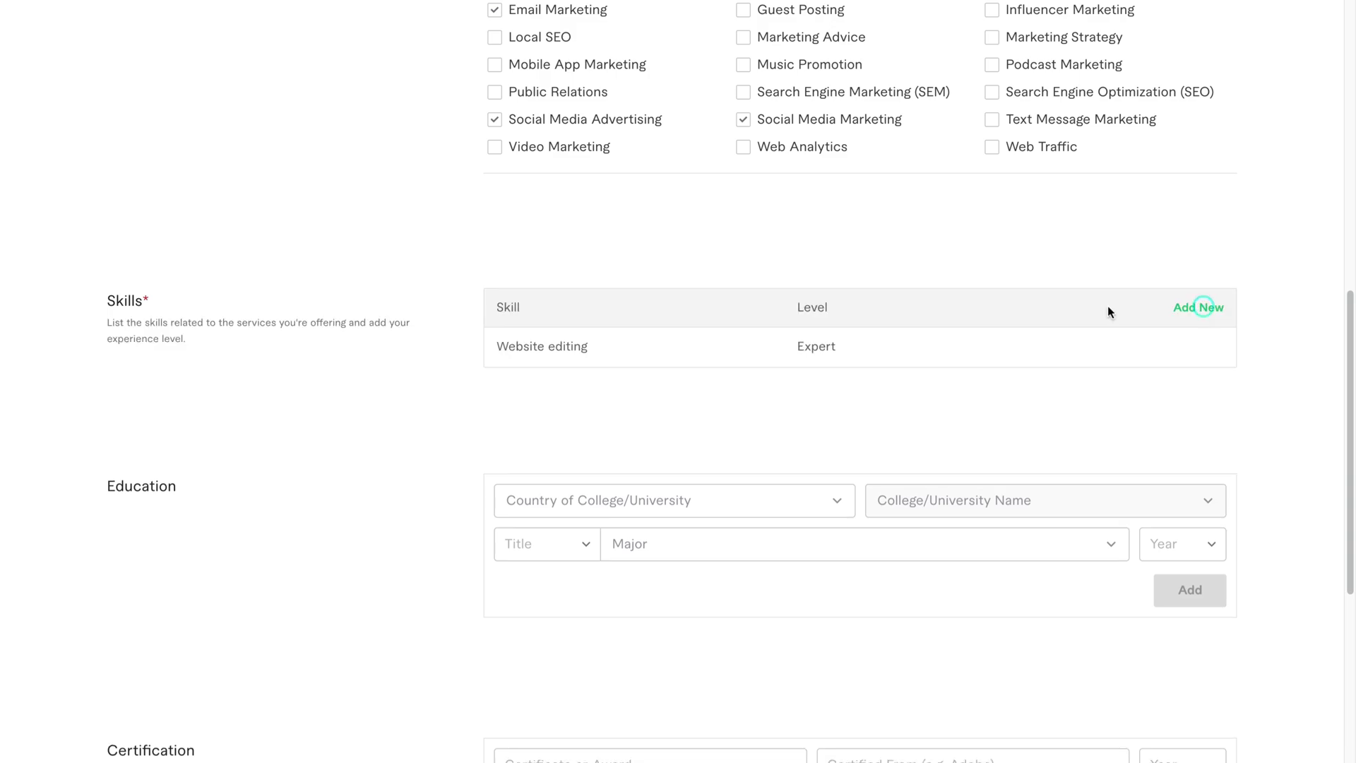
# Step: Add the Wix website design skill at Expert level
pyautogui.click(1209, 317)
pyautogui.click(666, 317)
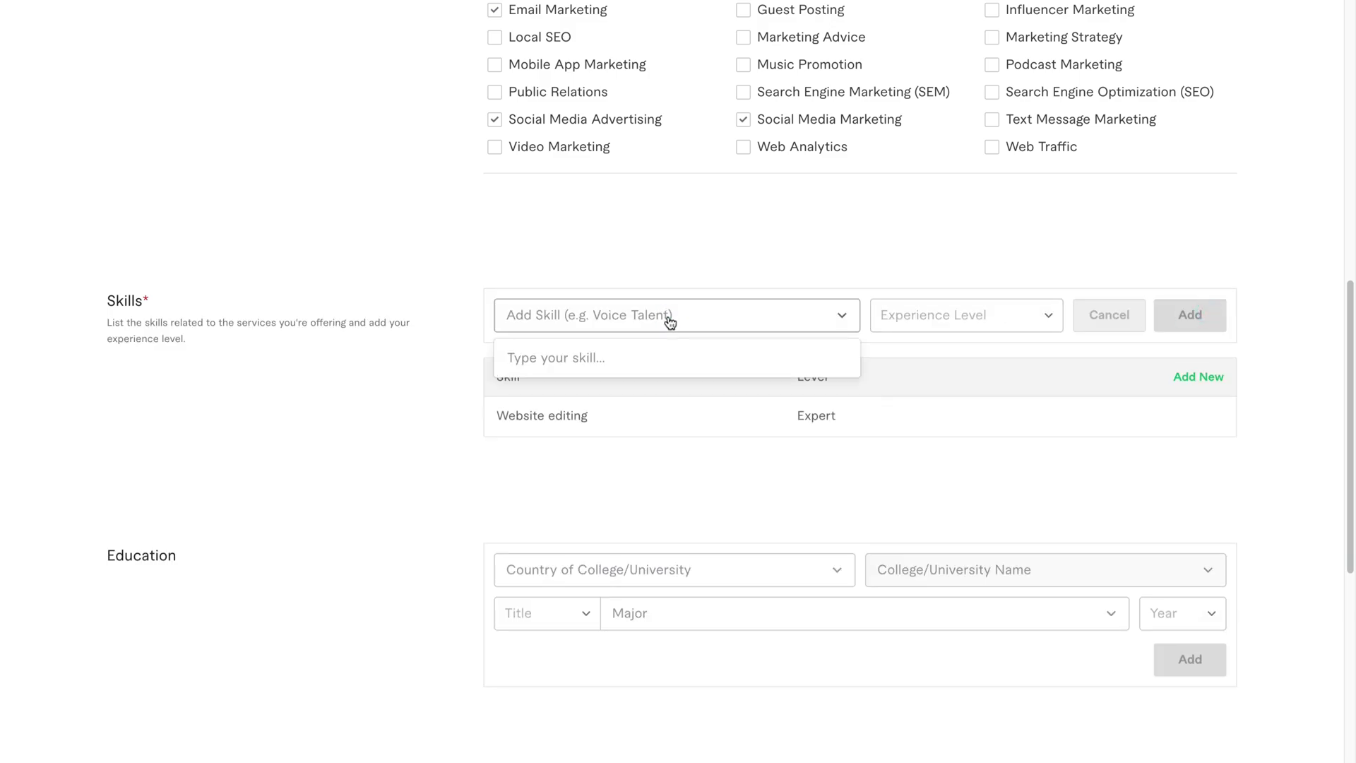
pyautogui.write('wix')
pyautogui.click(635, 465)
pyautogui.click(944, 325)
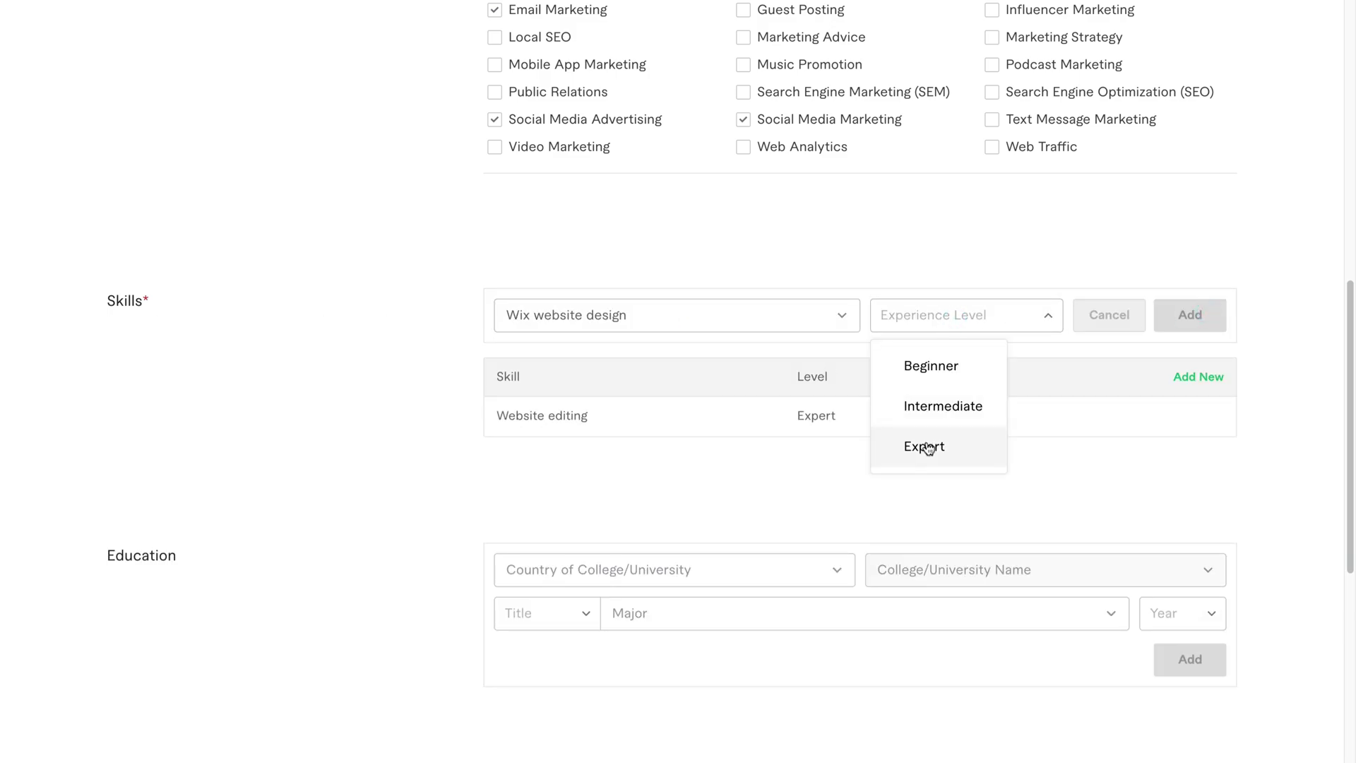
pyautogui.click(923, 446)
pyautogui.click(1161, 316)
# Step: Add the WordPress skill at Expert level
pyautogui.click(1199, 308)
pyautogui.click(786, 318)
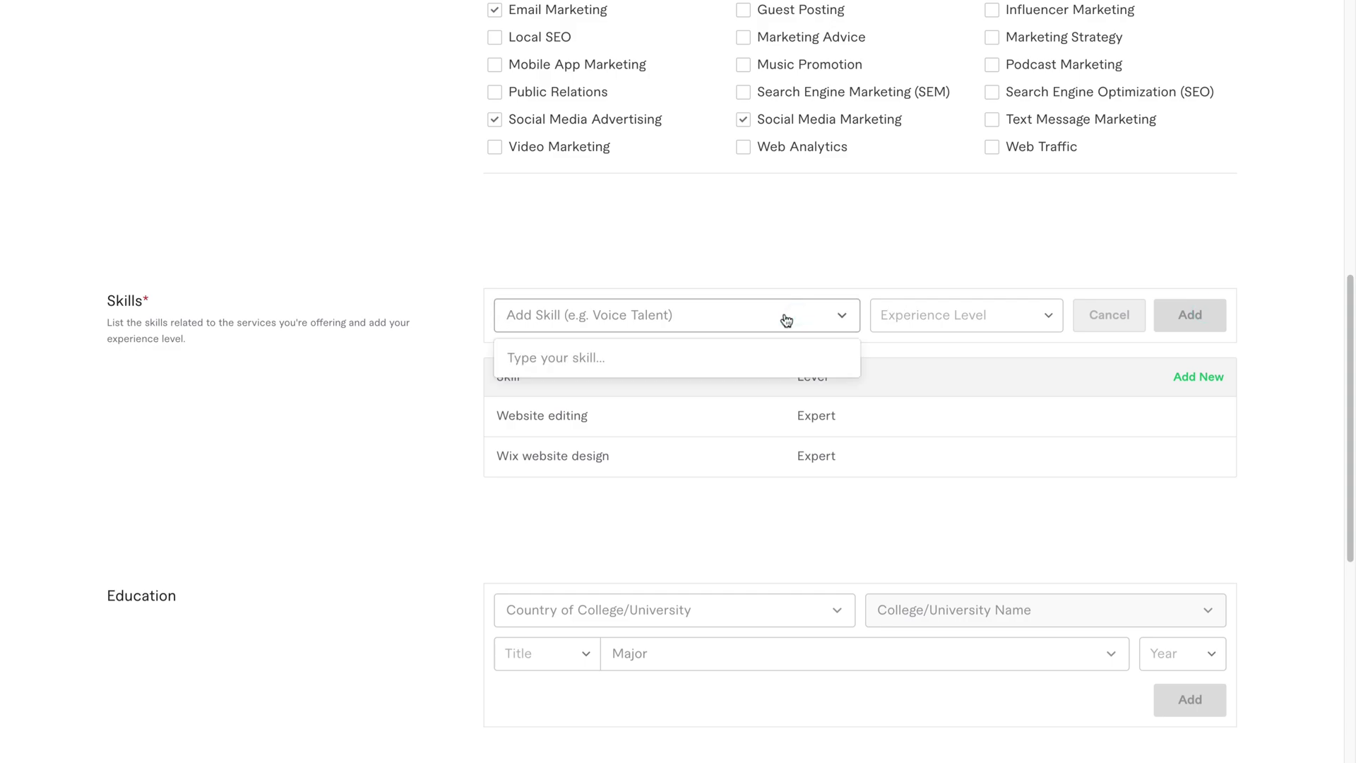
pyautogui.write('wordpress')
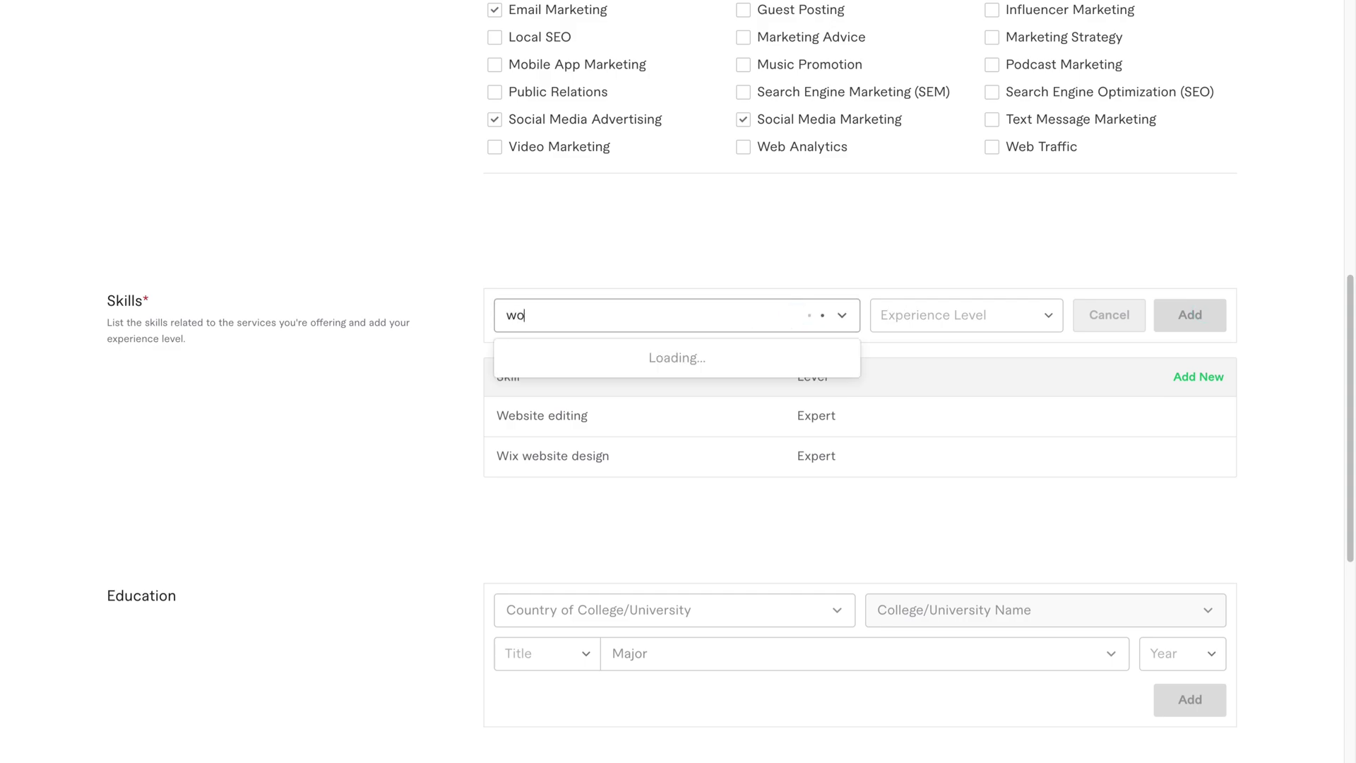
pyautogui.click(644, 357)
pyautogui.click(947, 311)
pyautogui.click(927, 448)
pyautogui.click(1178, 312)
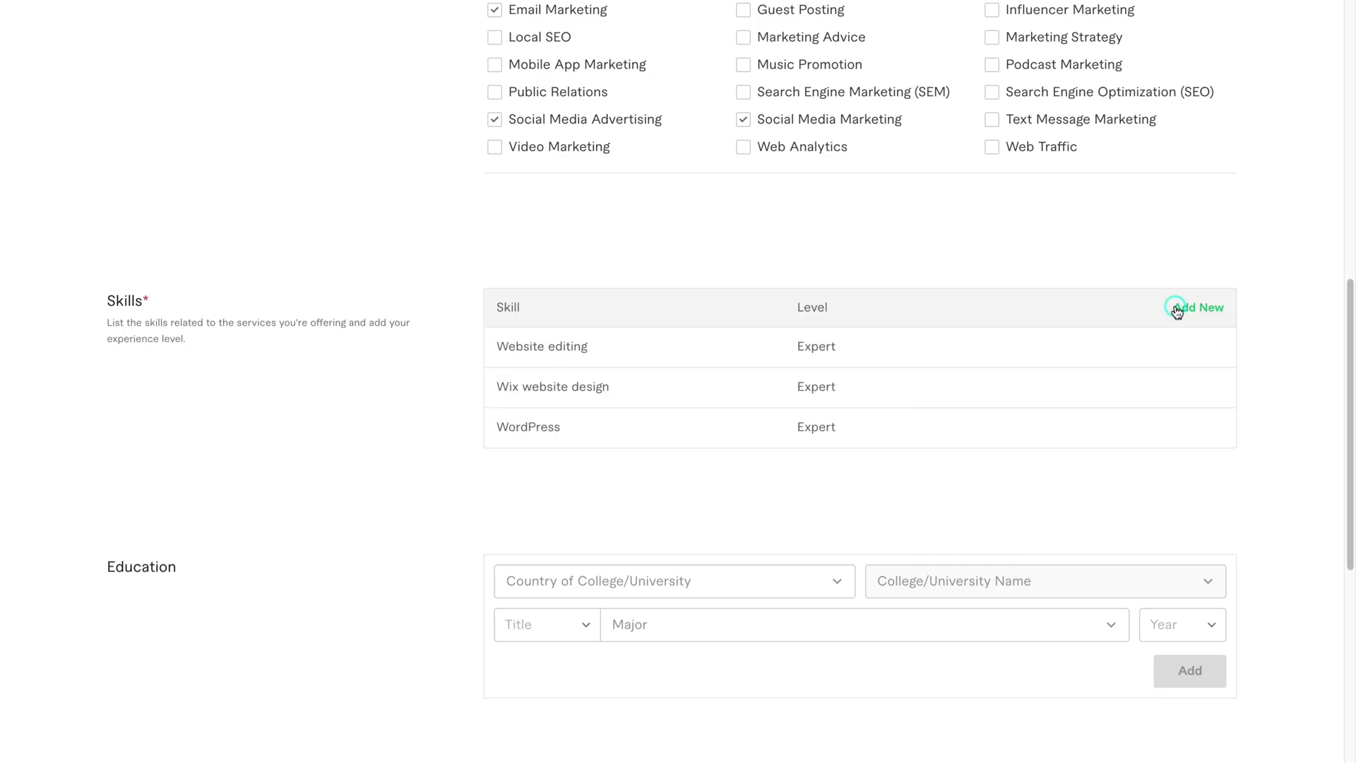
pyautogui.scroll(-3, 792, 503)
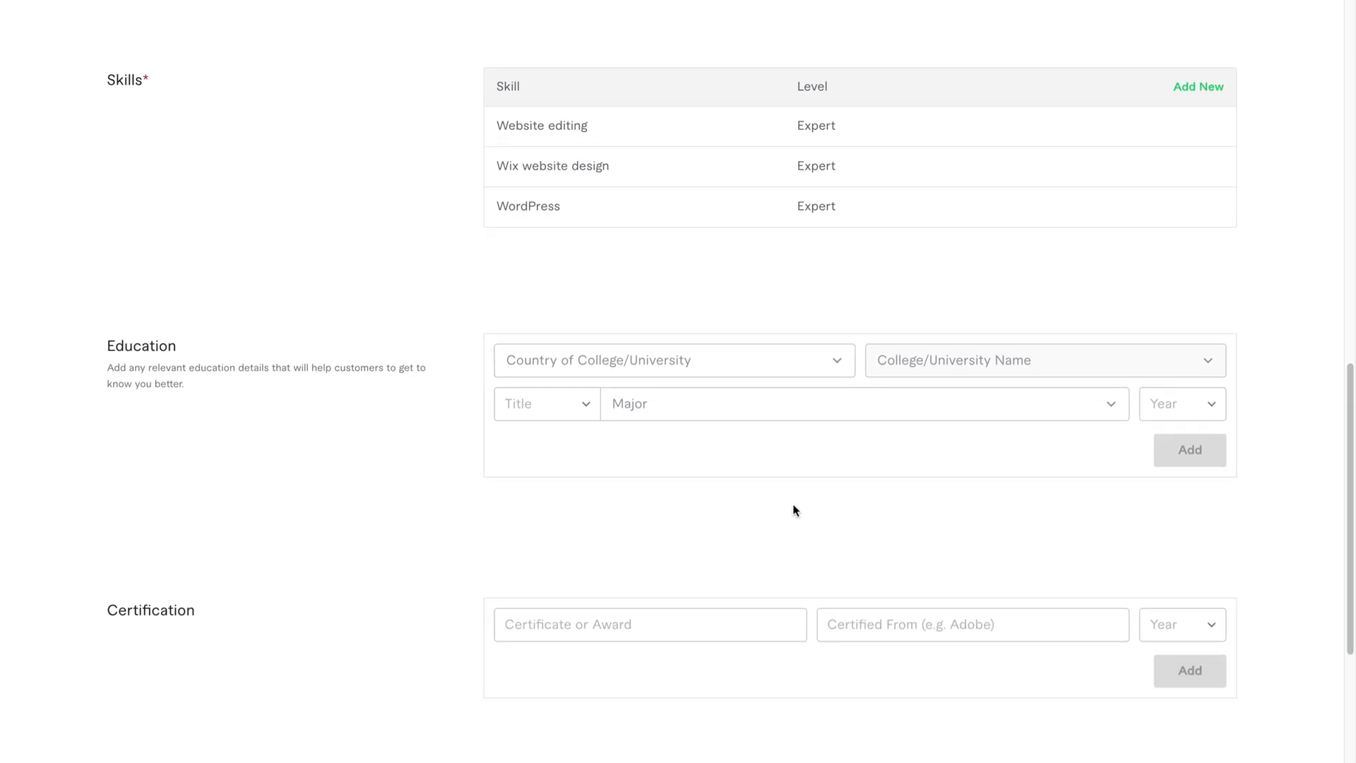
# Step: Choose United States and New York University for the education entry
pyautogui.click(798, 359)
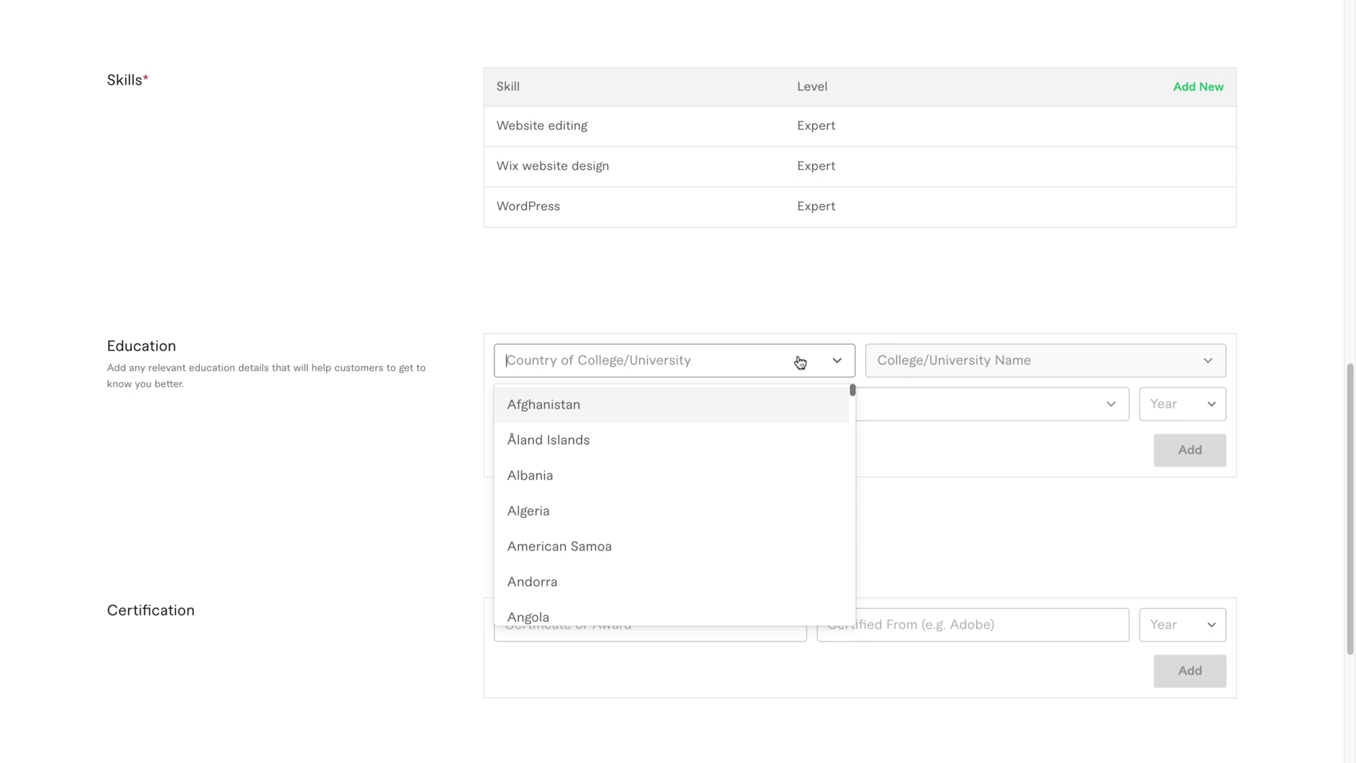
pyautogui.write('n')
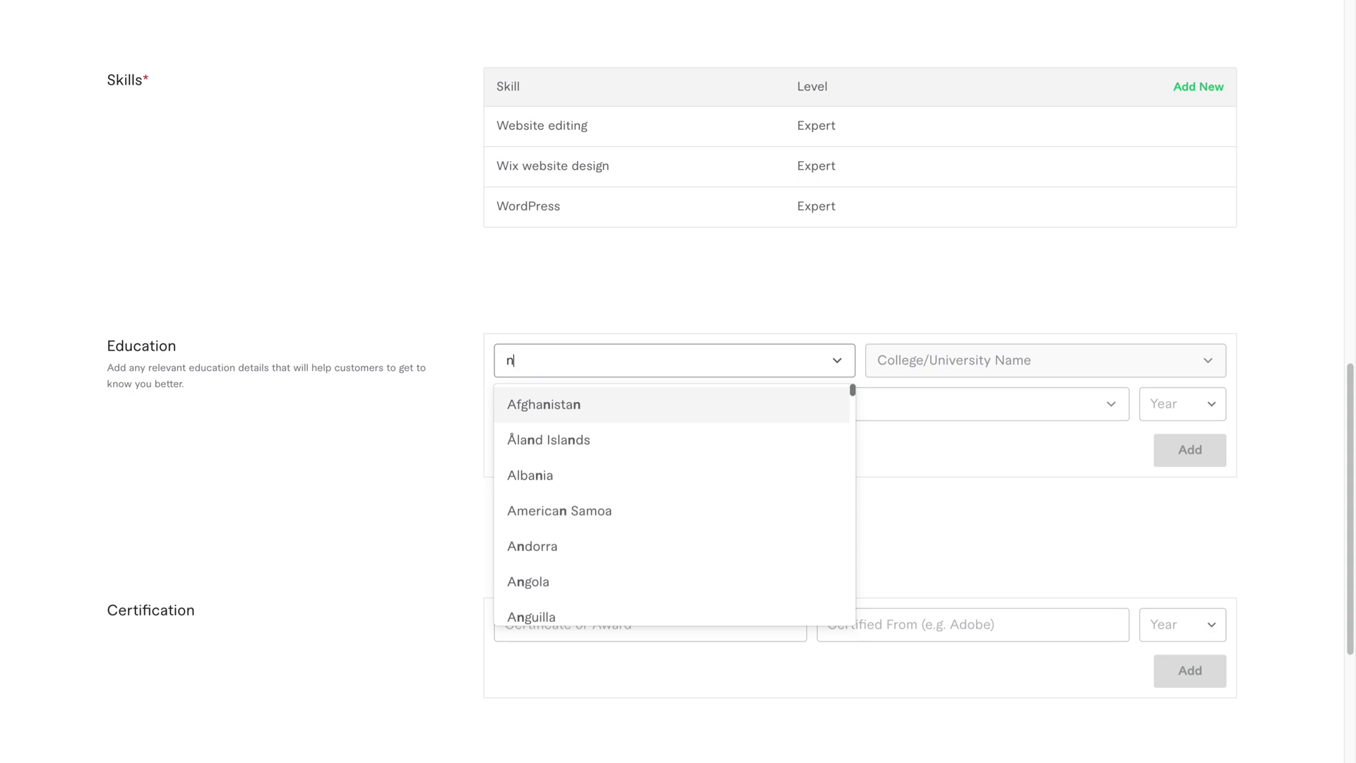
pyautogui.write('ew')
pyautogui.click(960, 362)
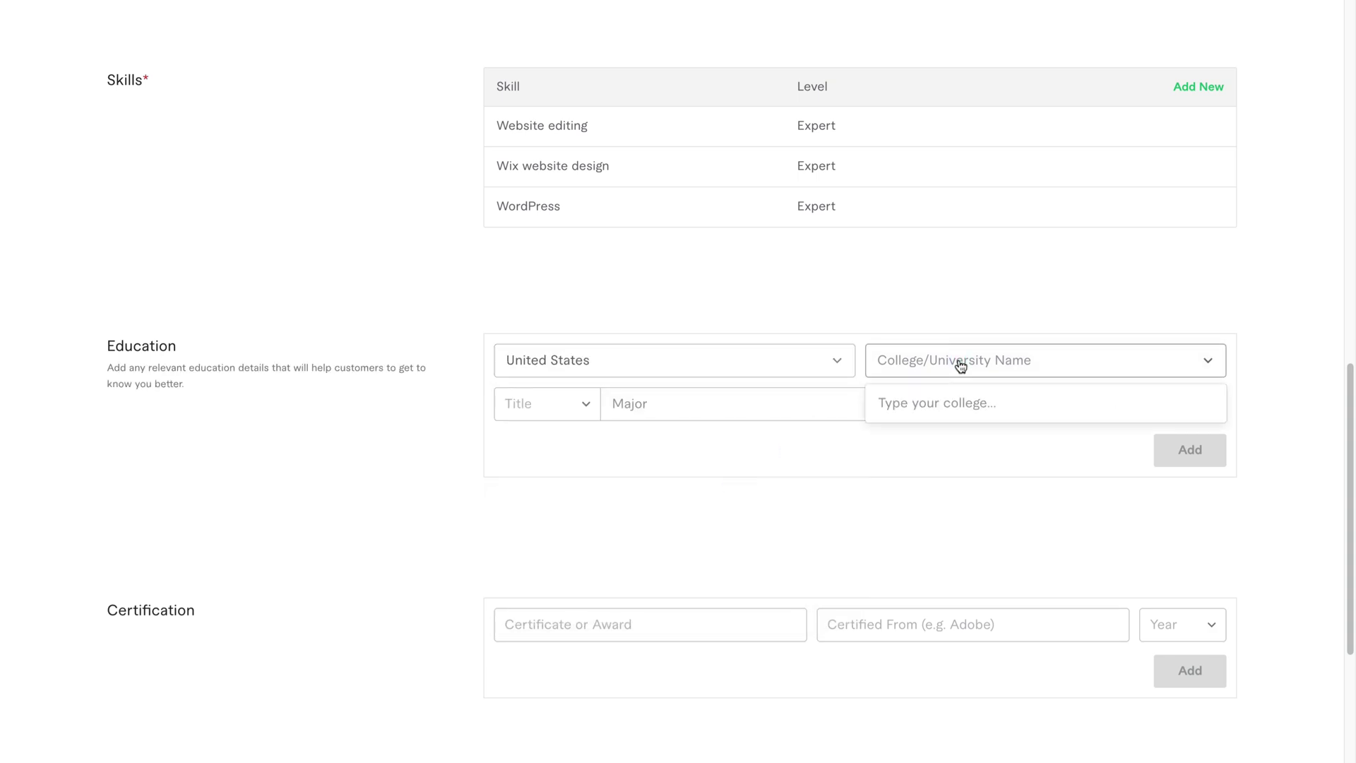
pyautogui.write('new york')
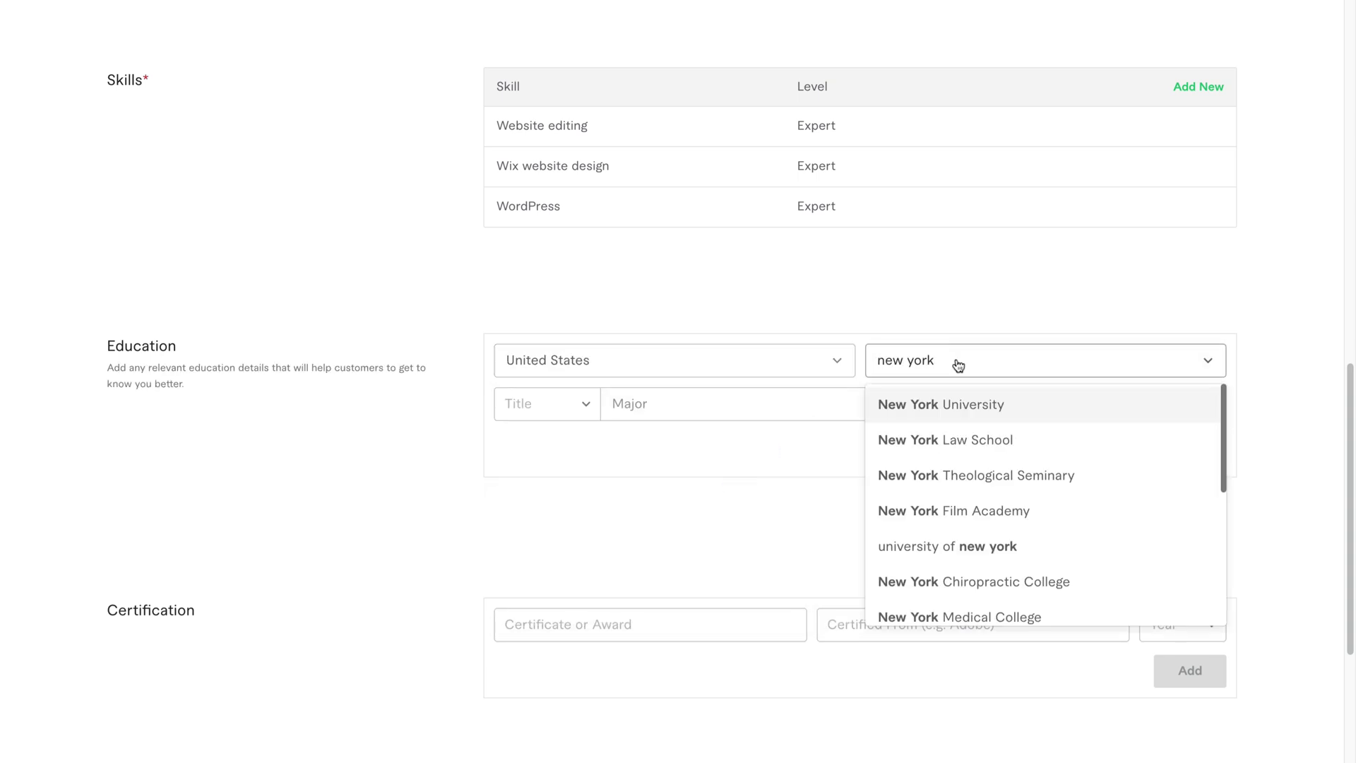
pyautogui.click(956, 401)
# Step: Set title B.Sc., major computerengineering, graduation year 2018, and add the education entry
pyautogui.click(548, 404)
pyautogui.click(544, 533)
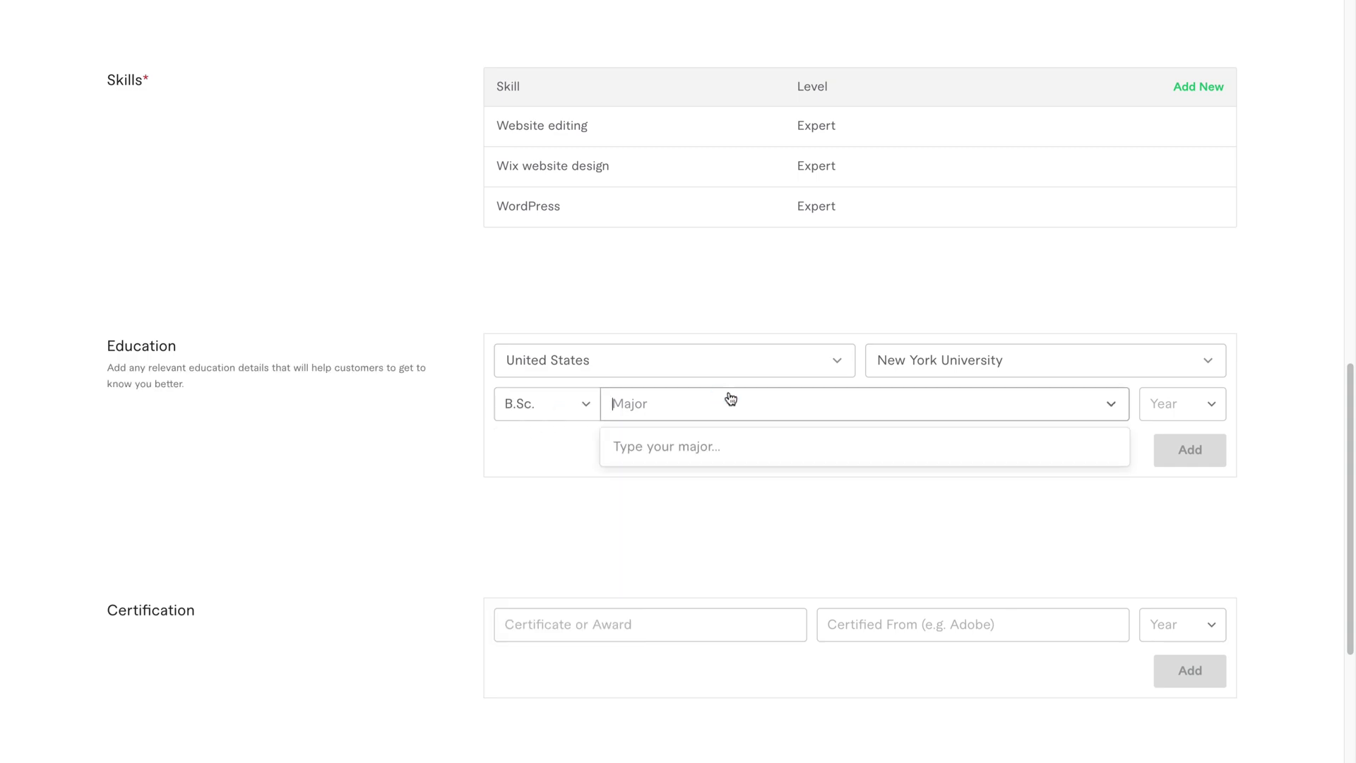
pyautogui.write('compu')
pyautogui.click(706, 446)
pyautogui.click(1182, 404)
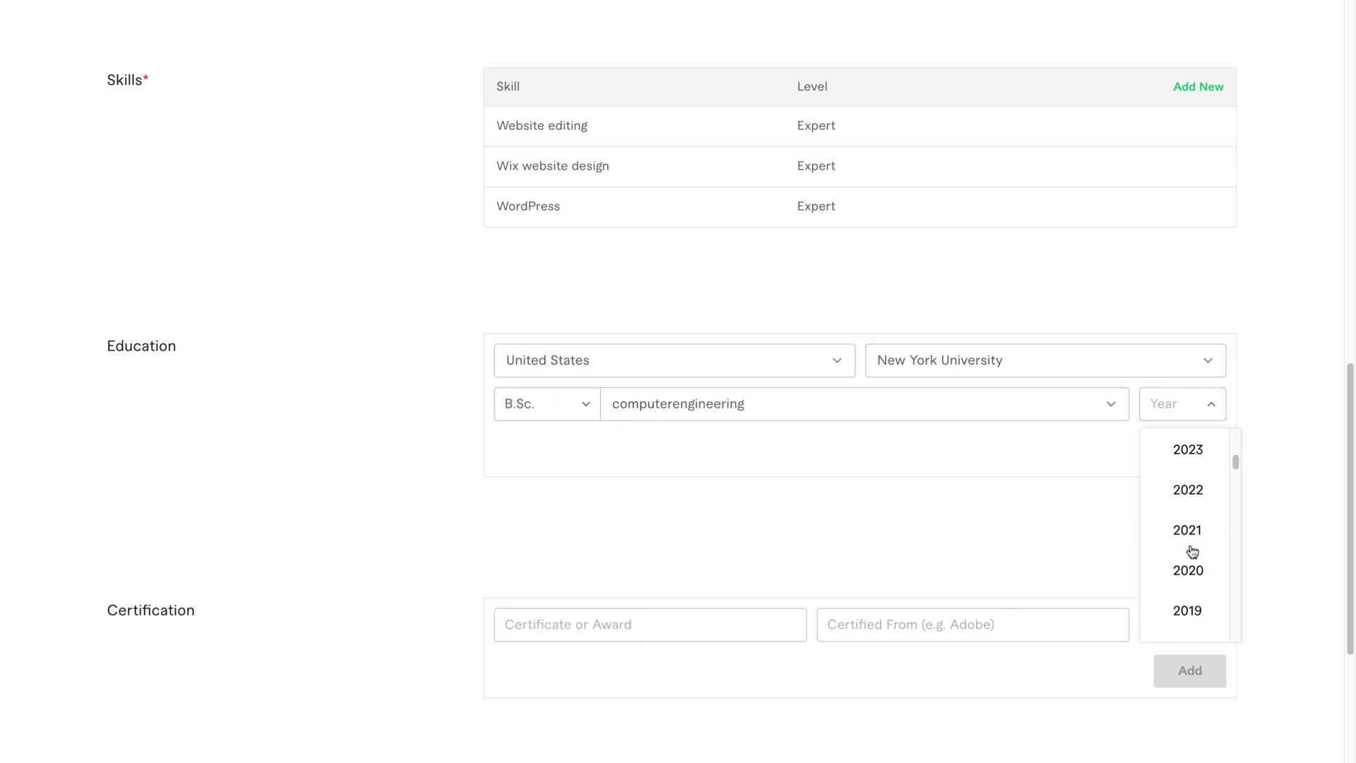
pyautogui.scroll(-2, 1189, 523)
pyautogui.click(1189, 499)
pyautogui.click(1189, 450)
pyautogui.click(593, 546)
pyautogui.scroll(-2, 636, 487)
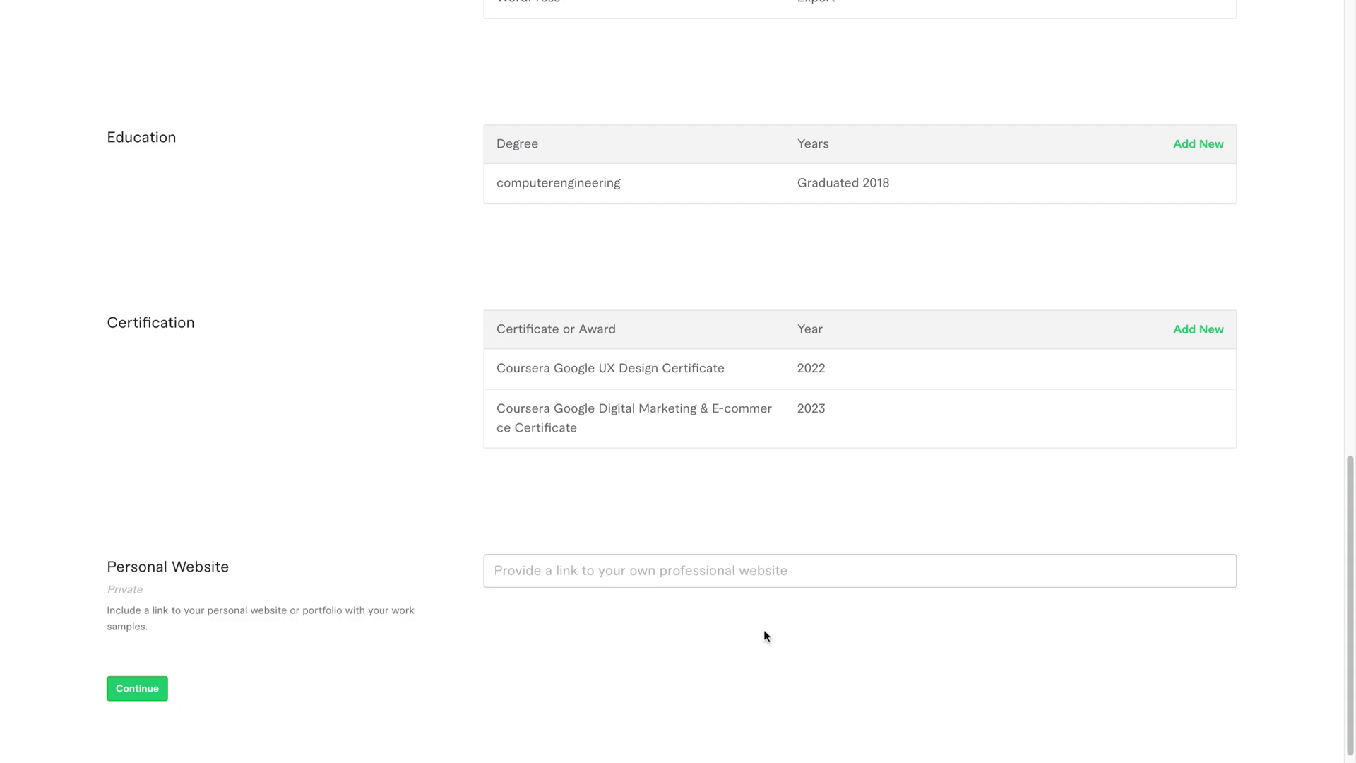
# Step: Continue from the certifications section to the Account Security step
pyautogui.click(150, 691)
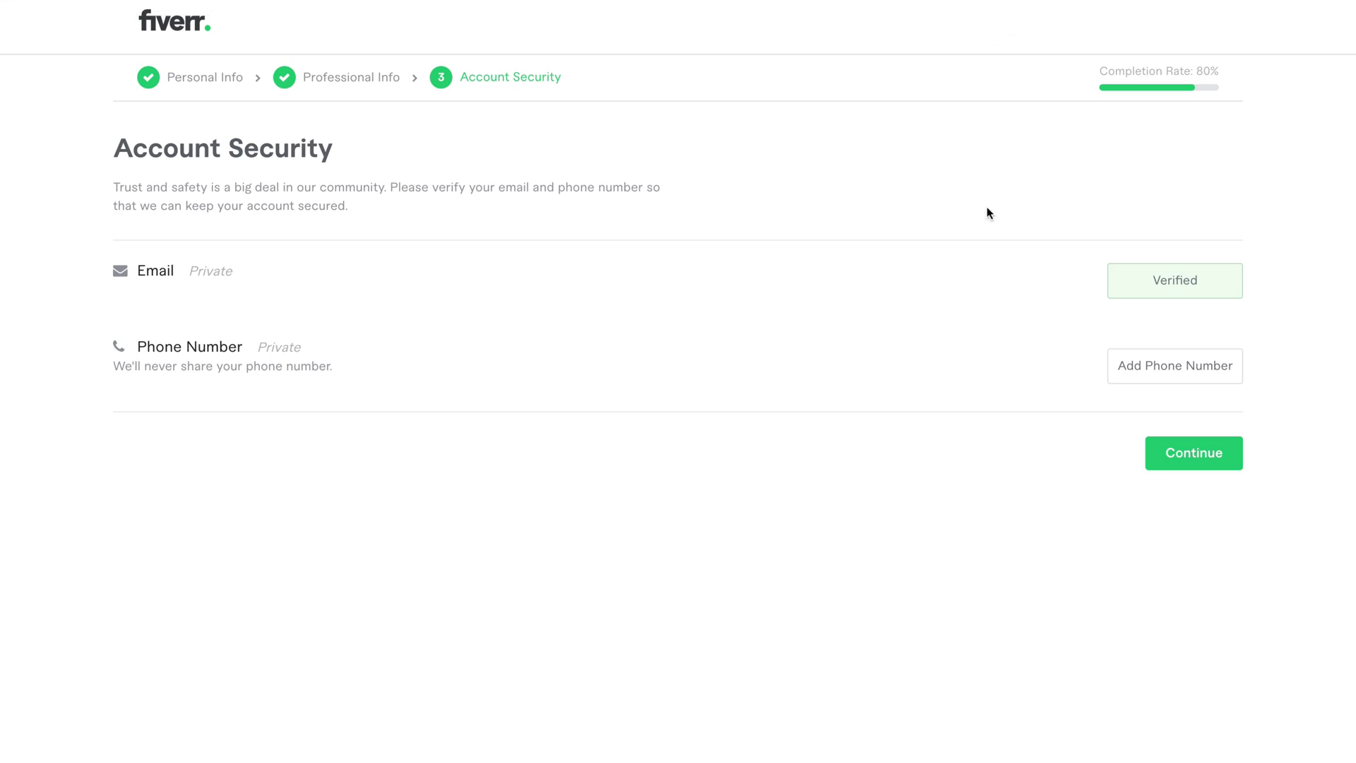
pyautogui.click(967, 507)
pyautogui.click(1167, 368)
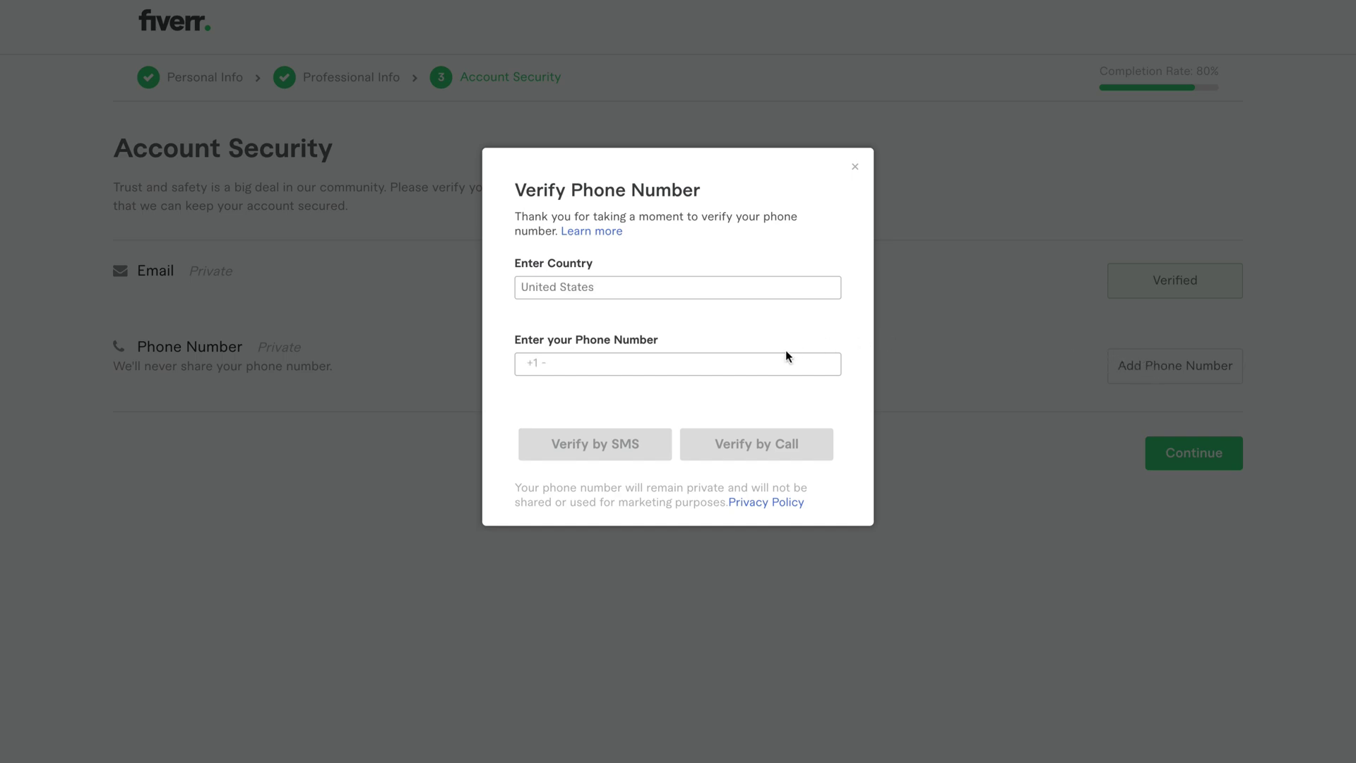
# Step: Enter the phone number and request an SMS verification code
pyautogui.click(642, 365)
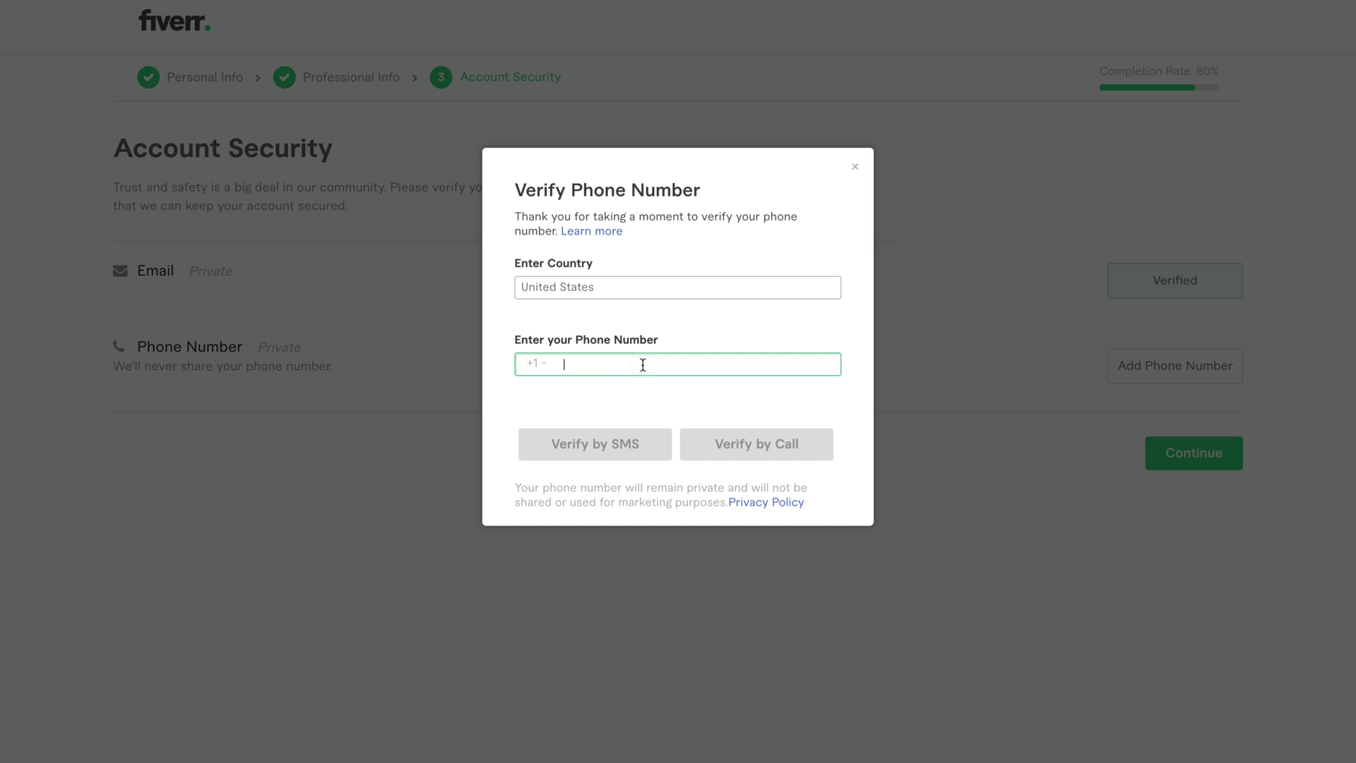
pyautogui.write('5555555555')
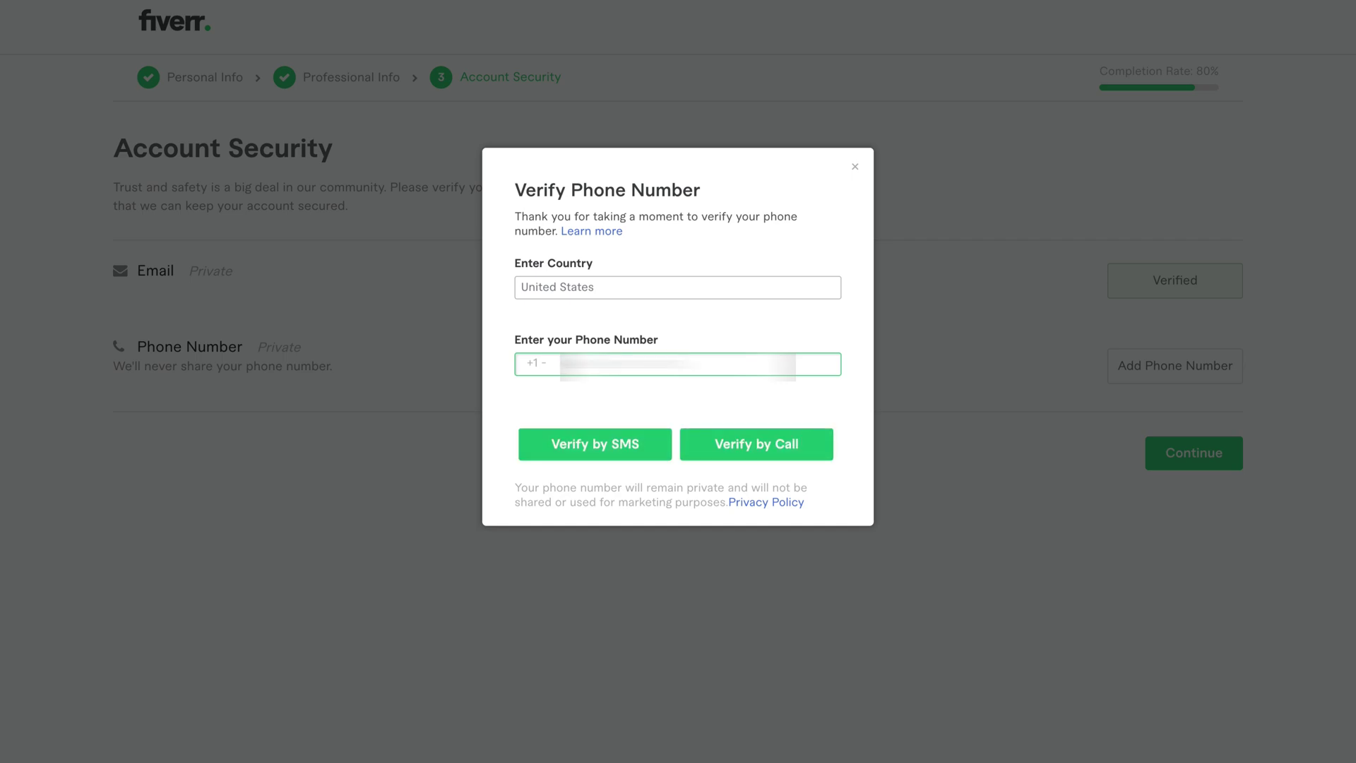
pyautogui.click(600, 442)
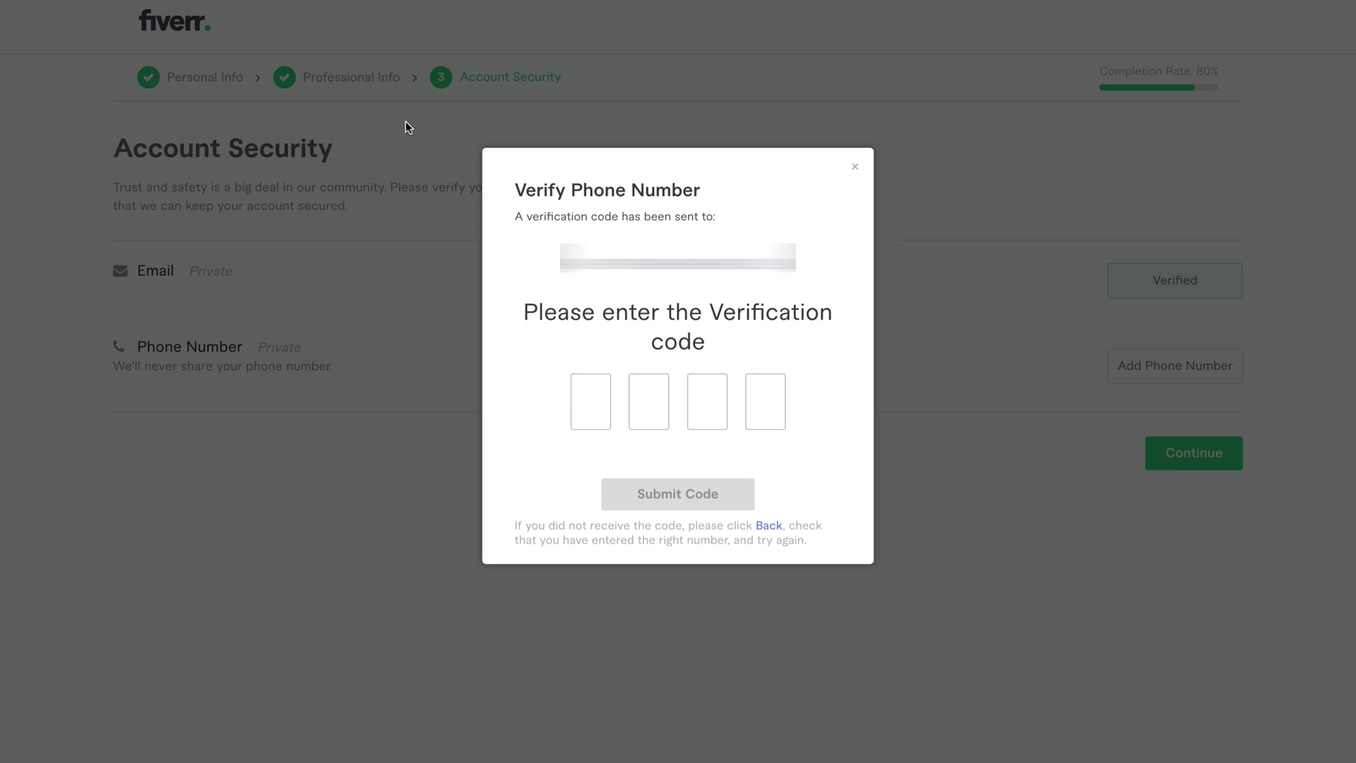
# Step: Submit the received SMS verification code and acknowledge the confirmation message
pyautogui.click(628, 494)
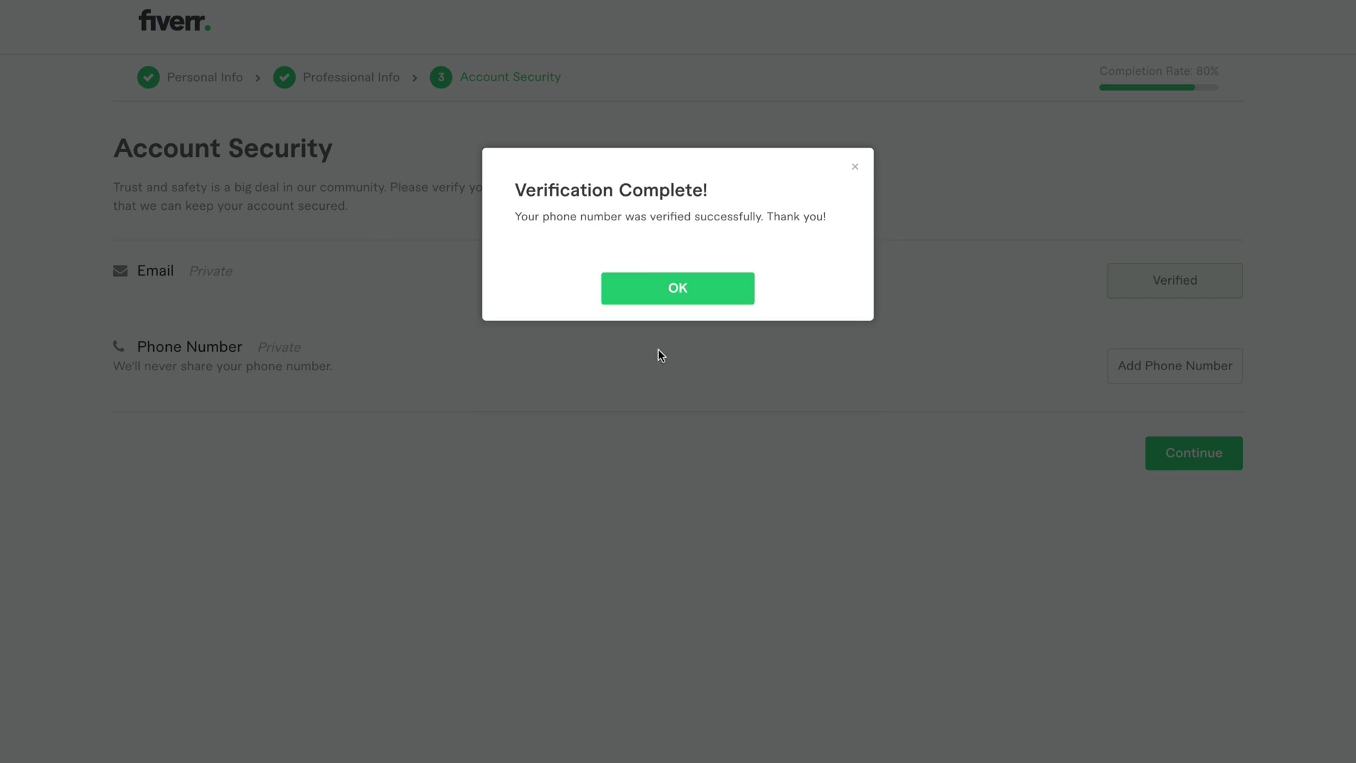
pyautogui.click(706, 283)
# Step: Choose a security question, finish it, and close the verification-complete message
pyautogui.click(699, 403)
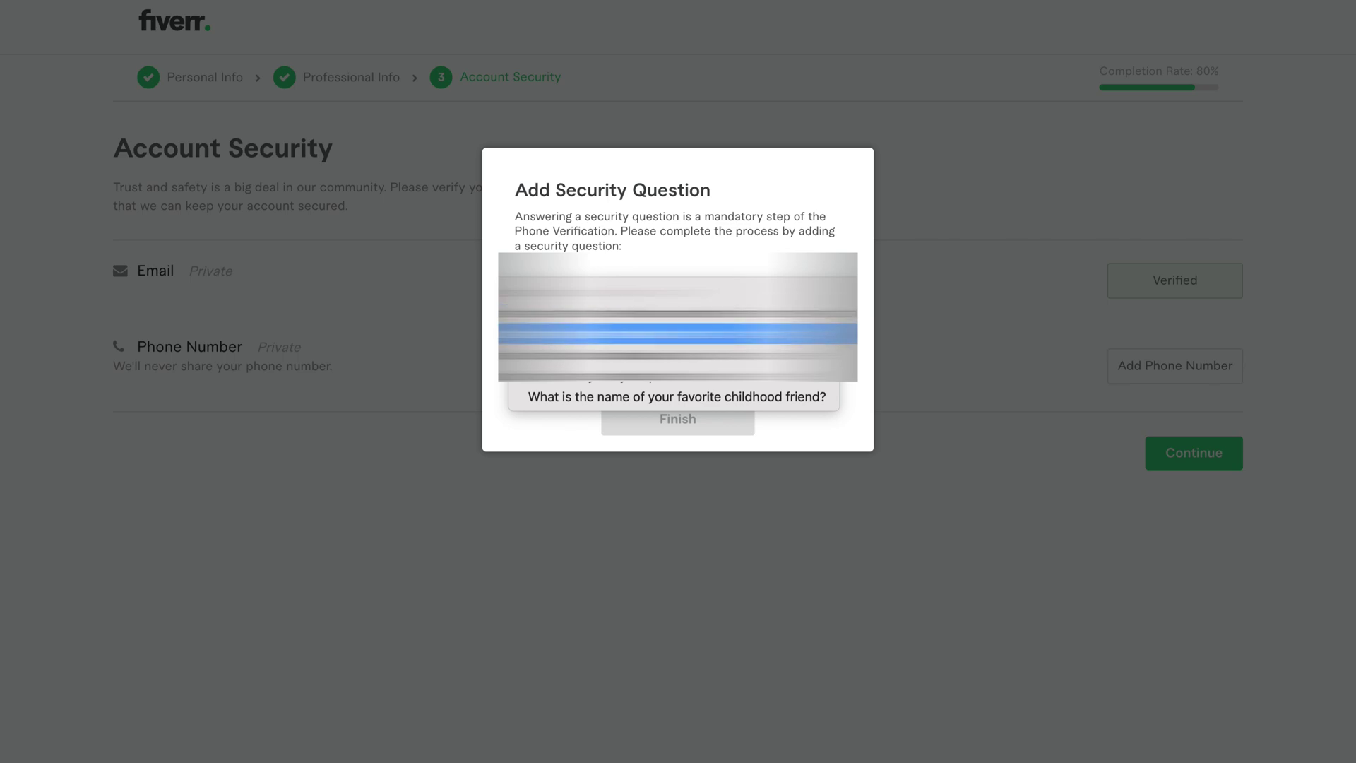
pyautogui.press('Return')
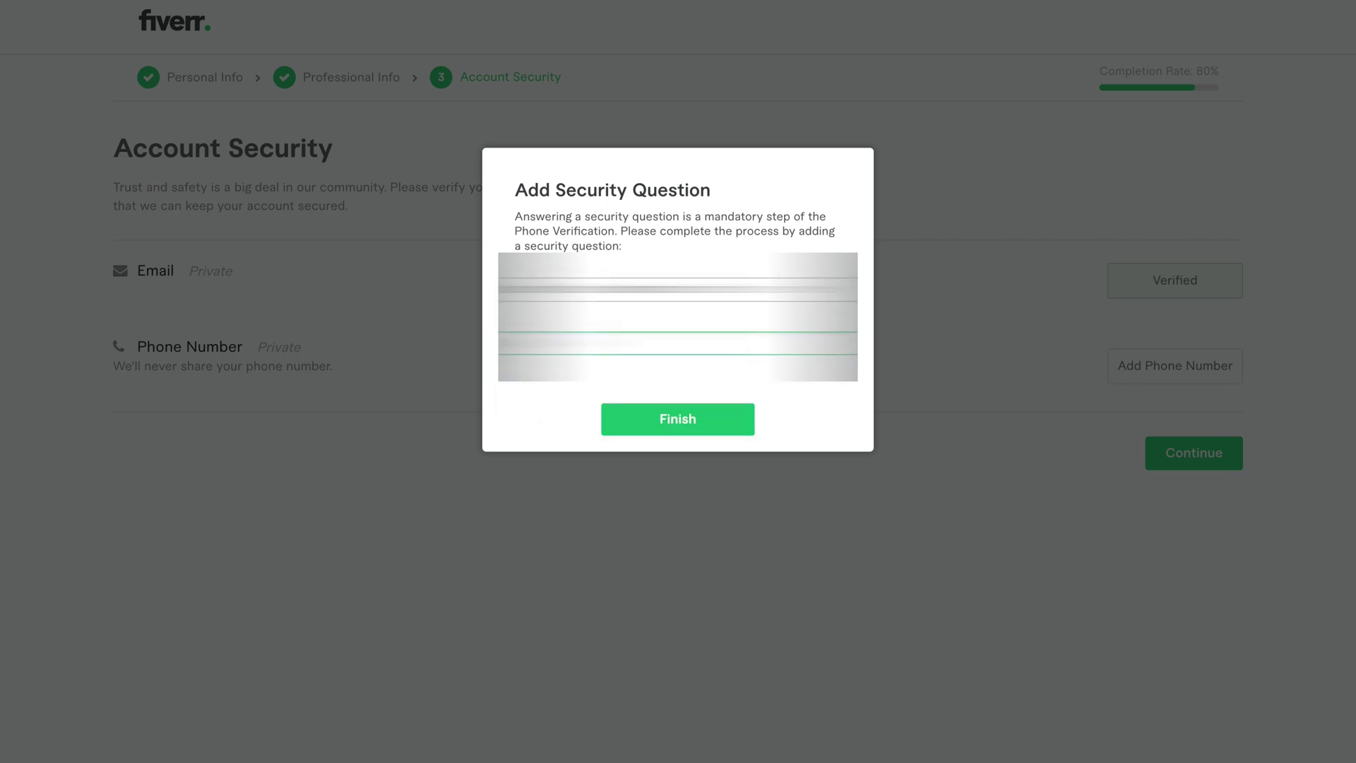
pyautogui.click(708, 418)
pyautogui.click(730, 290)
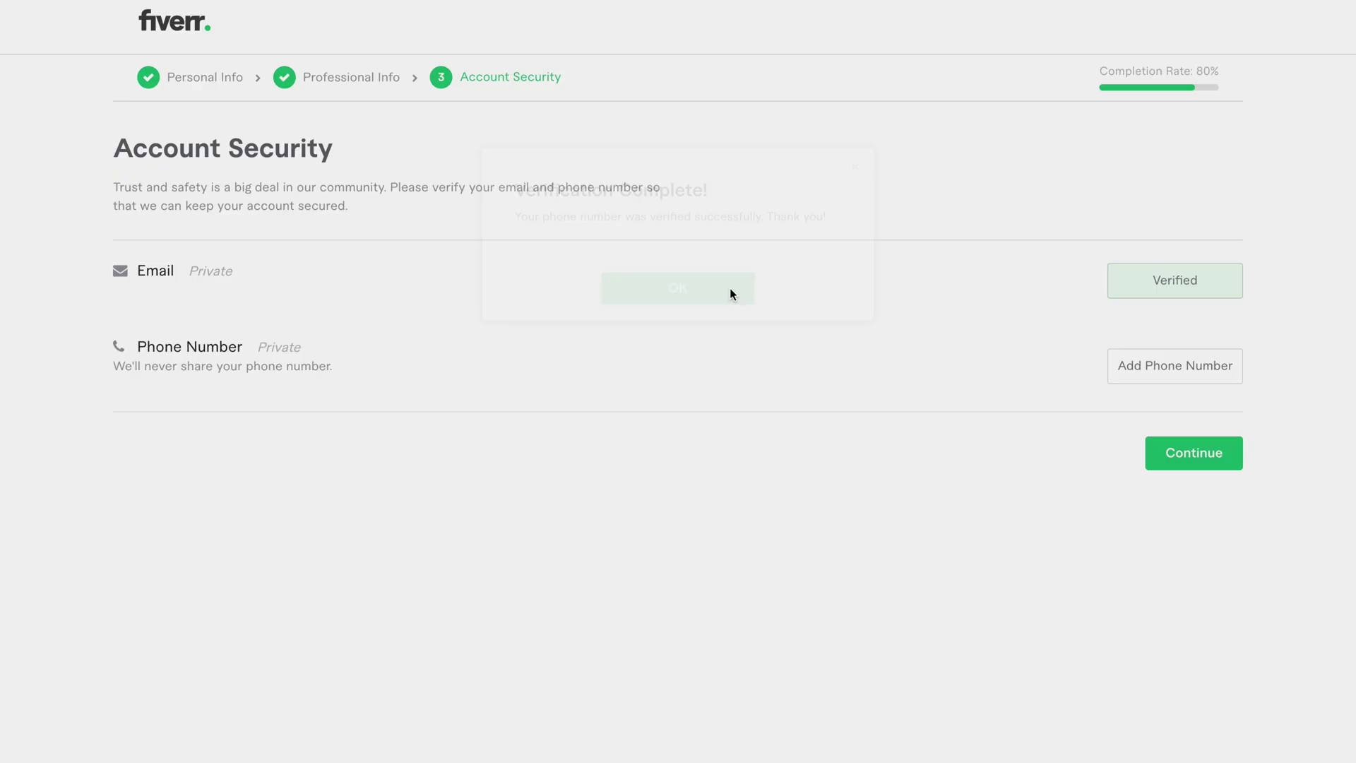